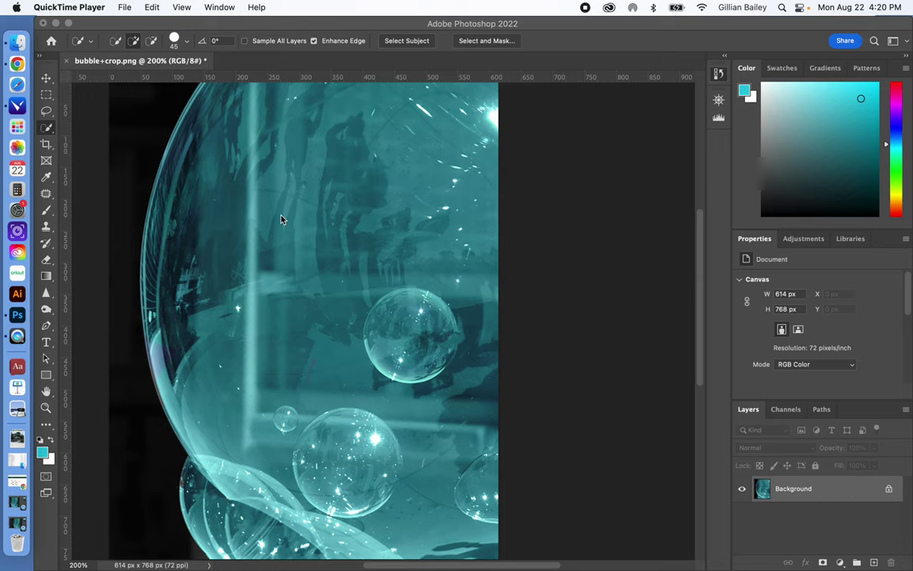
Step: Open the History panel and preview earlier Quick Selection states
click(720, 73)
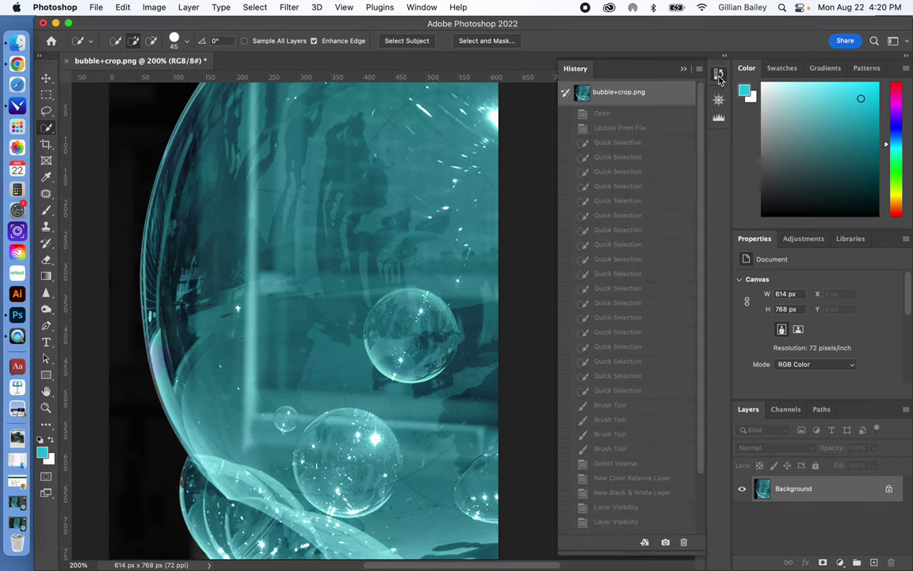
scroll(651, 296, down, 3)
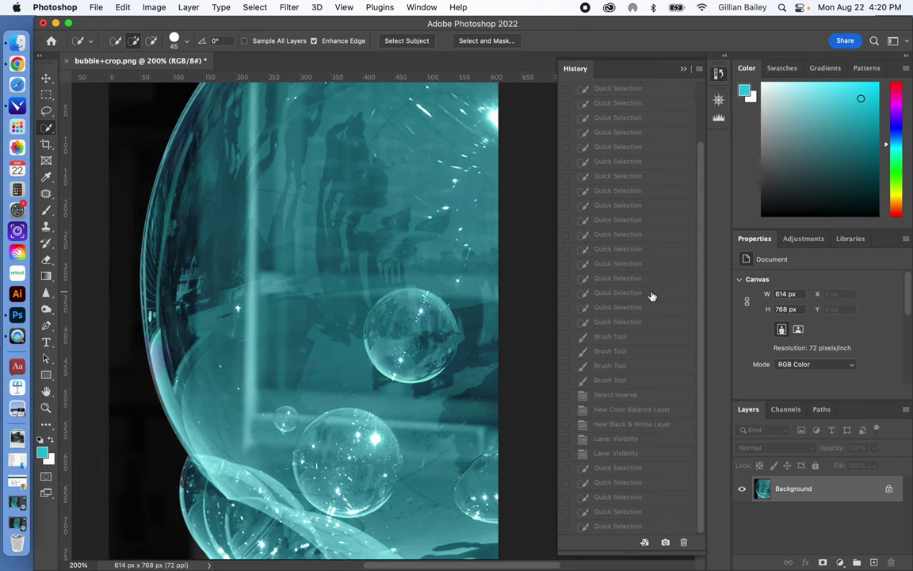
scroll(652, 296, up, 5)
scroll(651, 296, down, 5)
scroll(652, 296, up, 5)
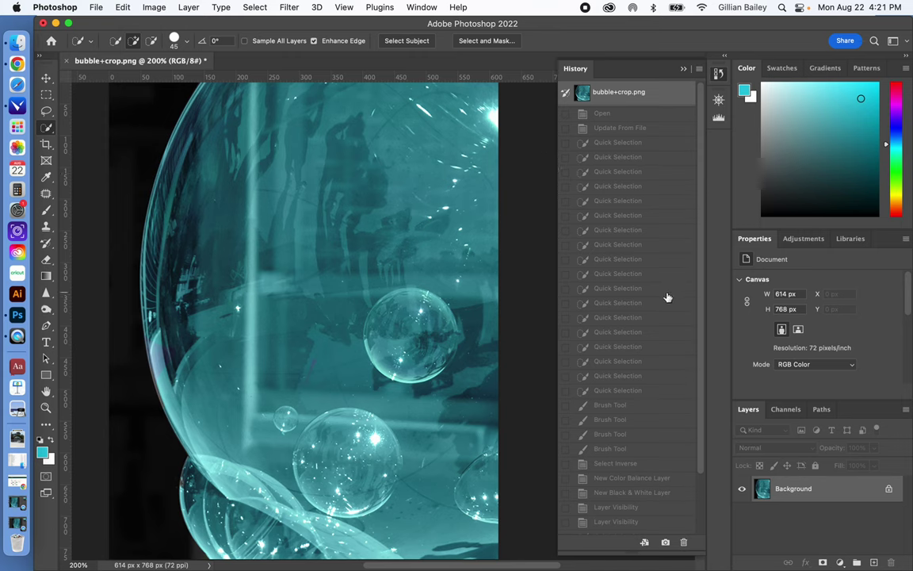
scroll(667, 298, down, 3)
scroll(666, 297, up, 3)
click(640, 366)
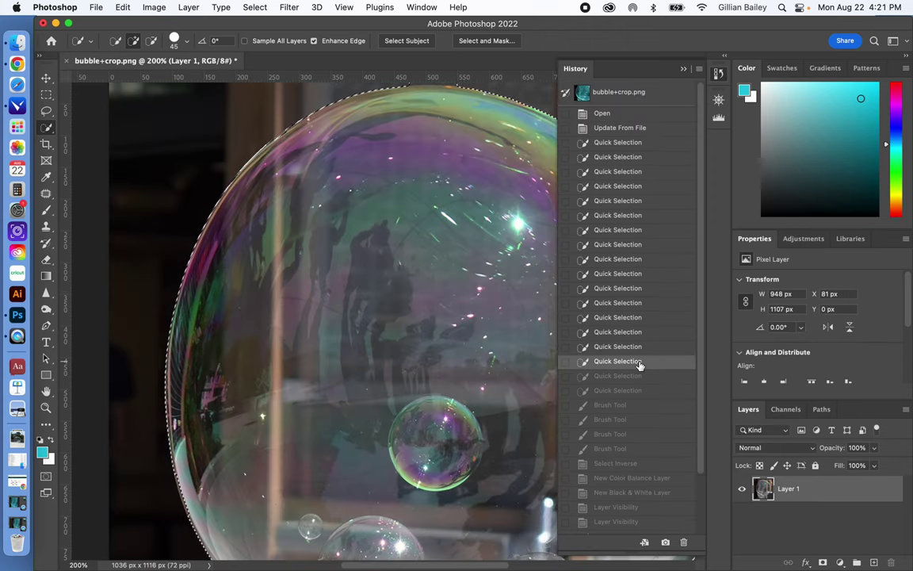
click(644, 229)
Step: Compare the Open state with the latest step, then return to the bubble+crop.png snapshot
click(623, 115)
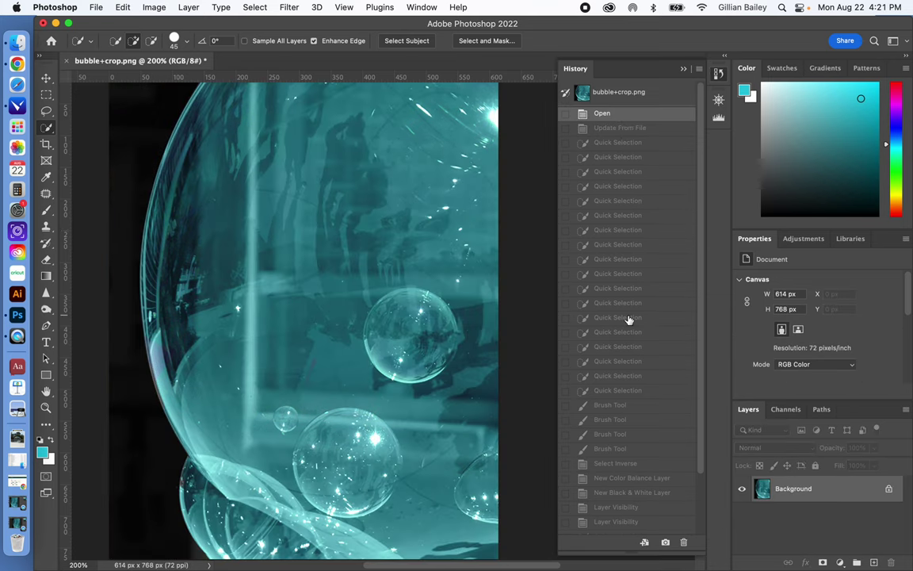
scroll(628, 316, down, 3)
click(606, 526)
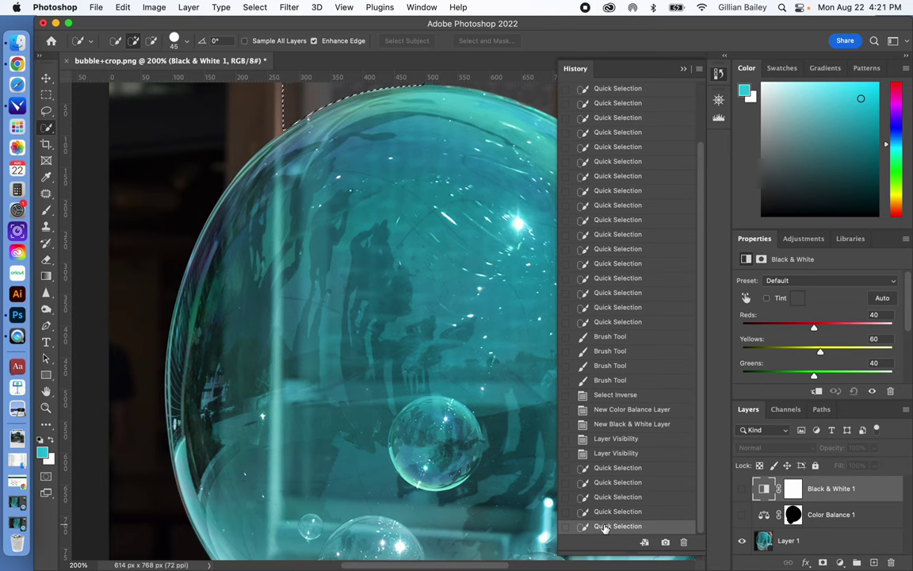
scroll(607, 238, up, 3)
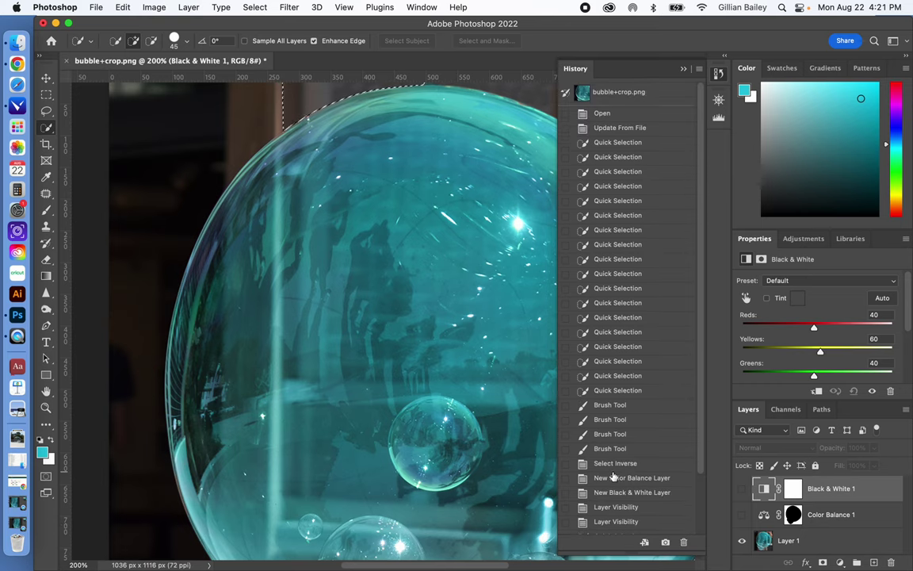
click(602, 92)
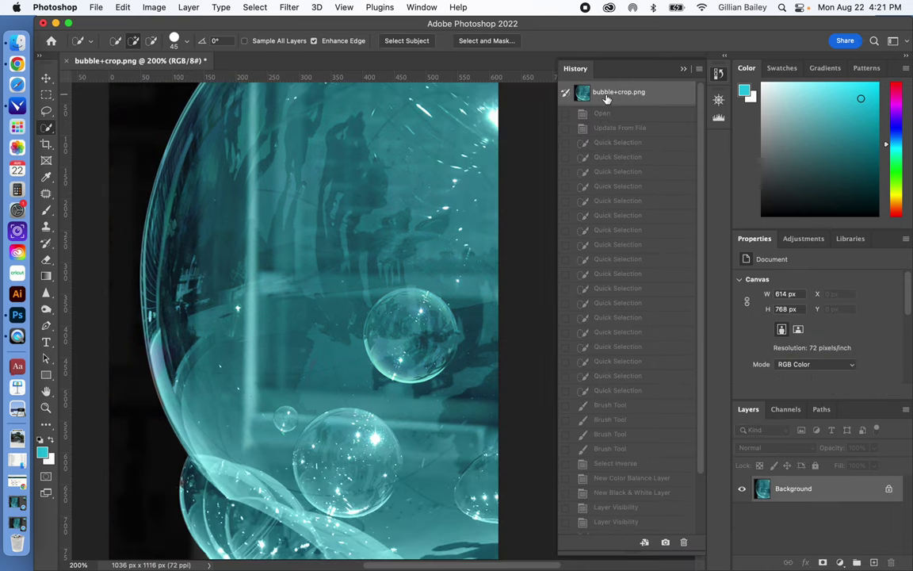
Step: Close the History panel and fit the whole image on screen
click(685, 71)
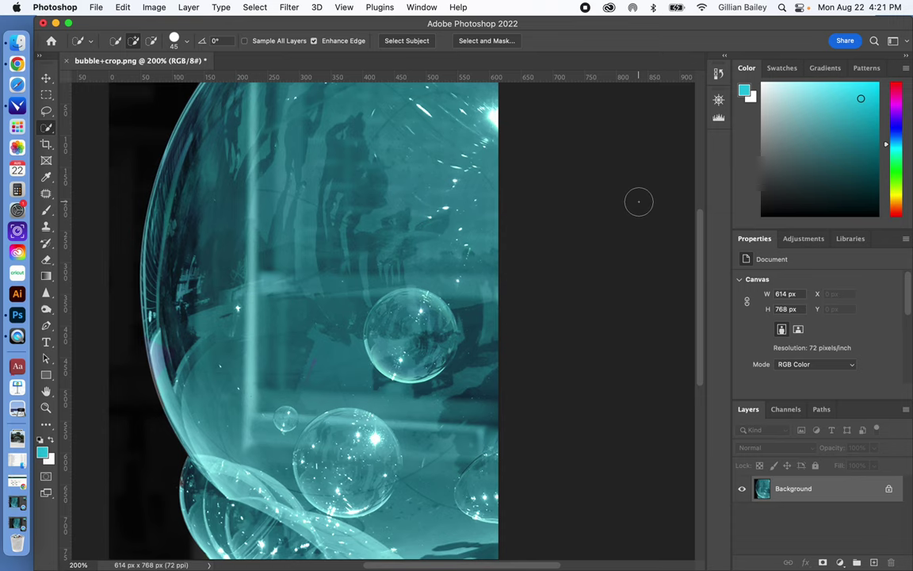
click(422, 8)
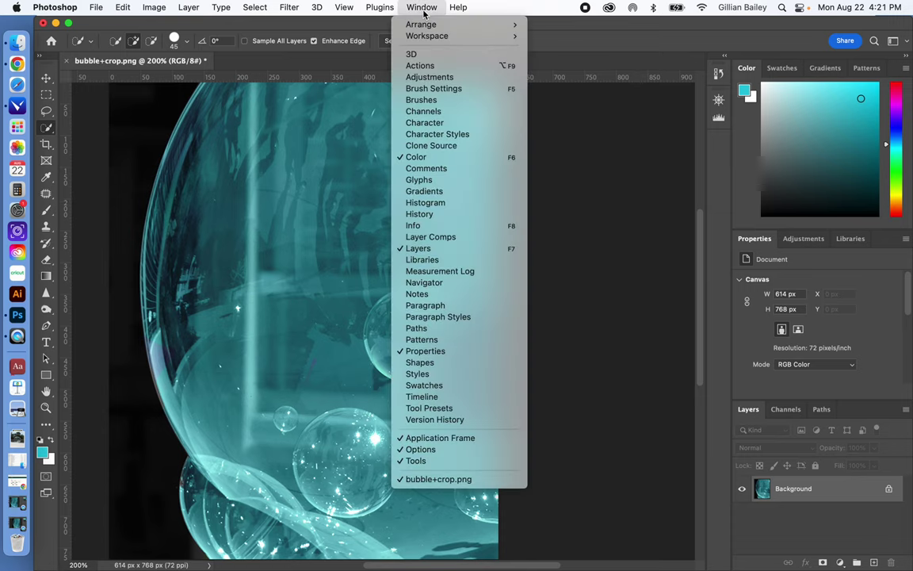
mouse_move(346, 13)
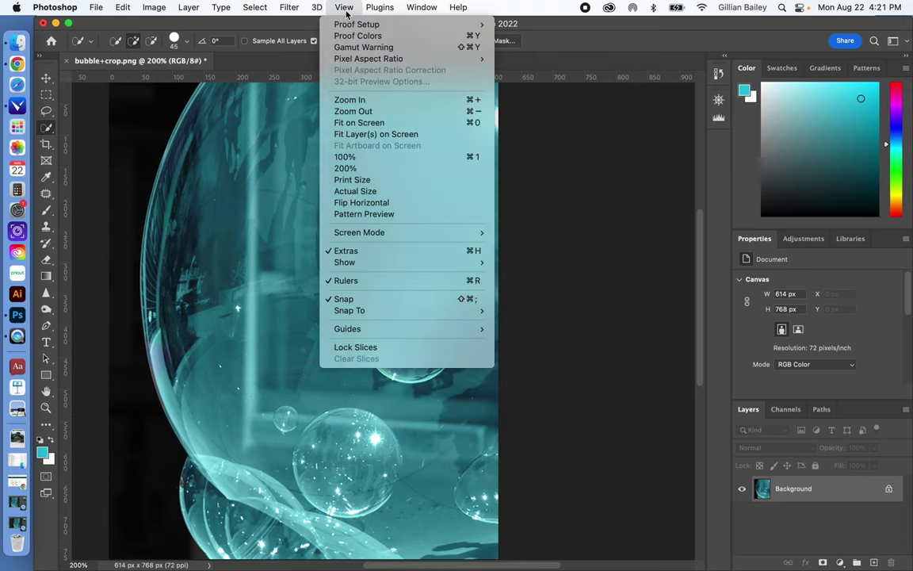
click(357, 123)
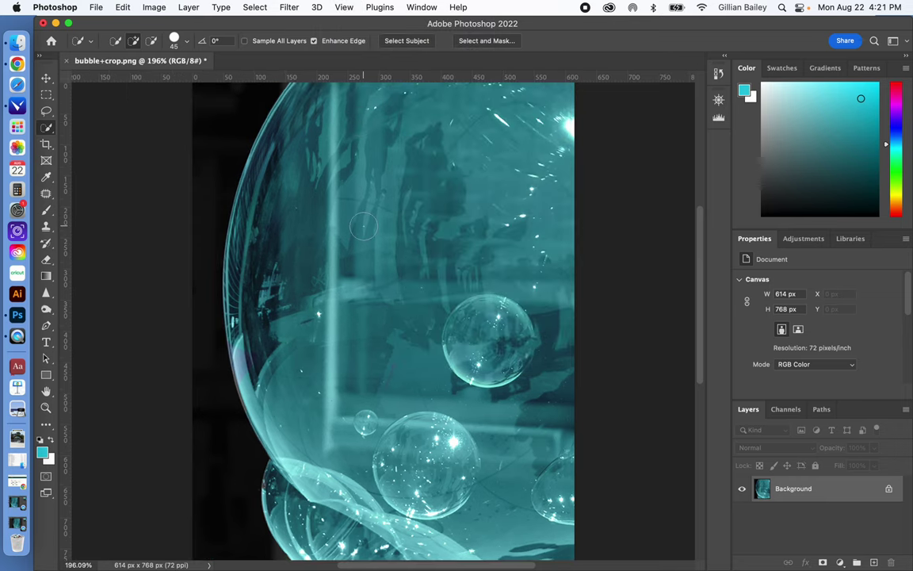
Step: Zoom to about 2711% in the Navigator, pan to the bubble's lower edge, then close it
click(420, 10)
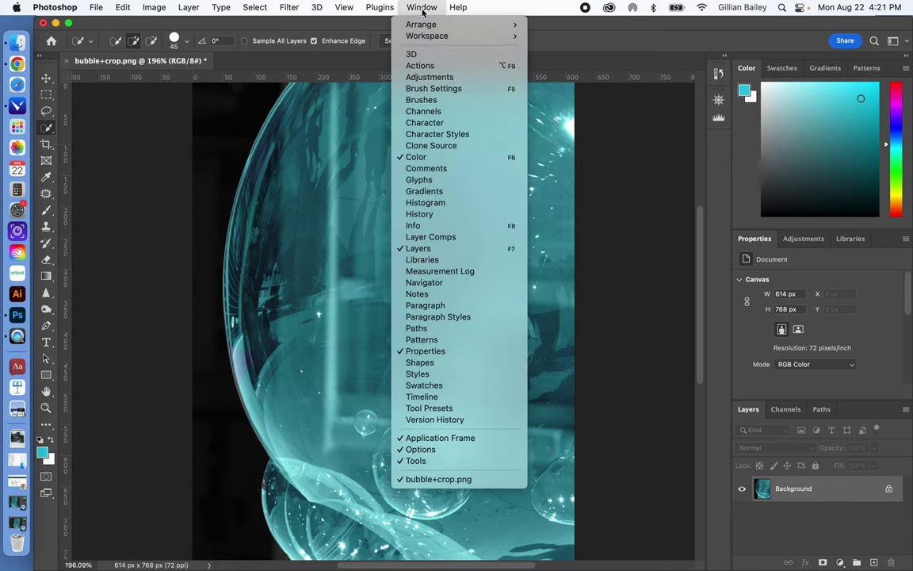
click(428, 283)
drag(652, 176, 664, 176)
drag(638, 137, 646, 149)
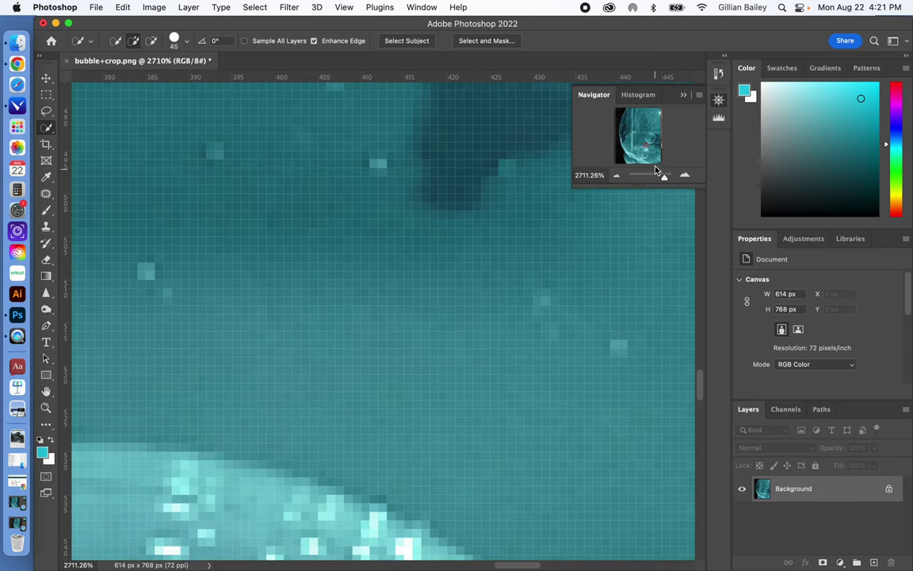
click(683, 94)
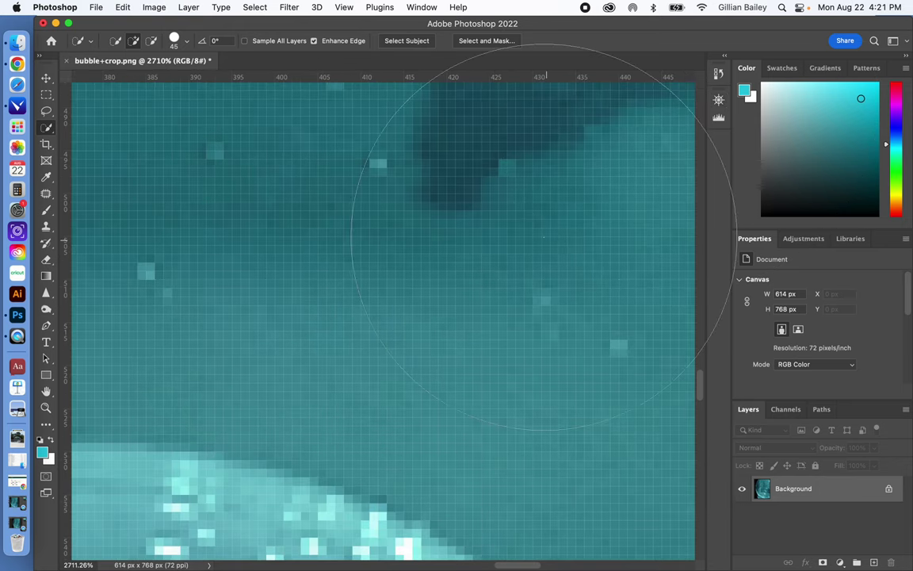
Step: Start opening a file and browse to the user's home folder
click(95, 7)
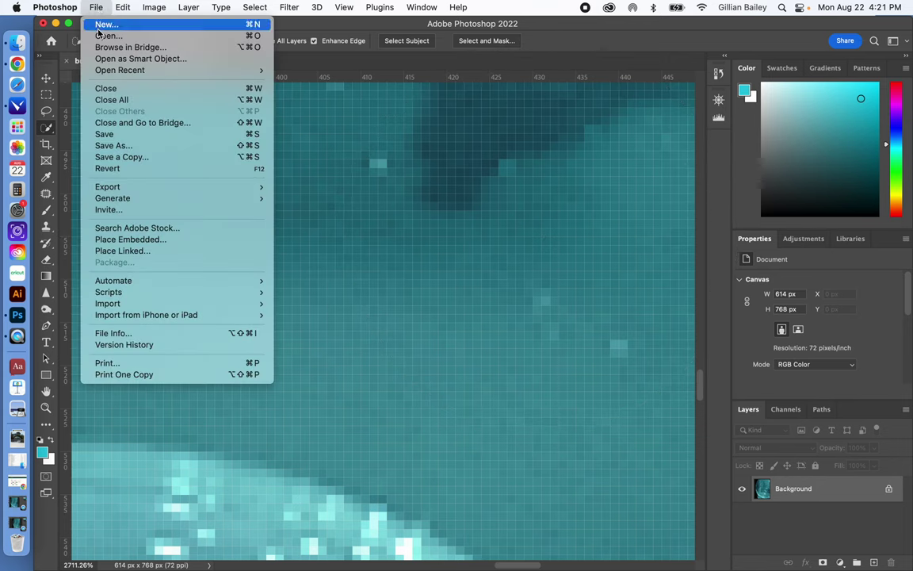
click(100, 37)
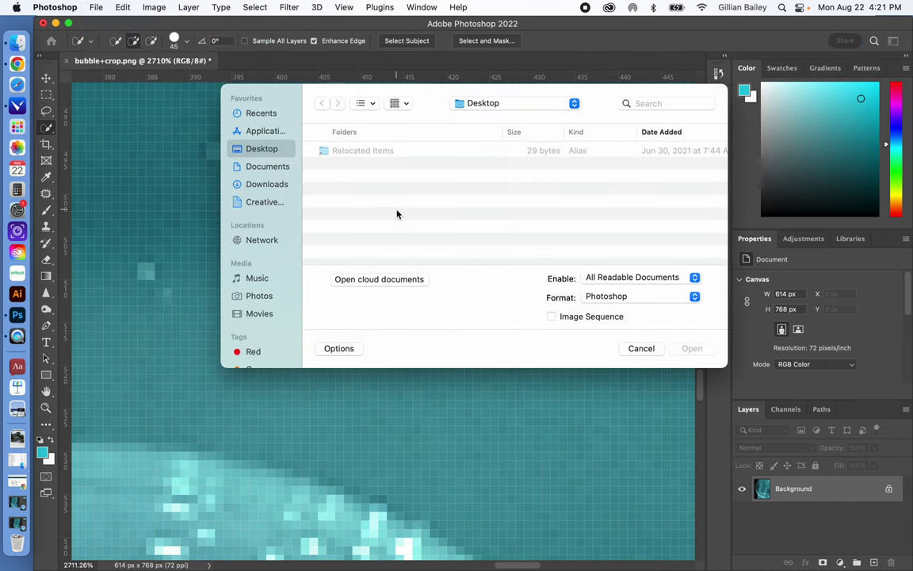
click(487, 104)
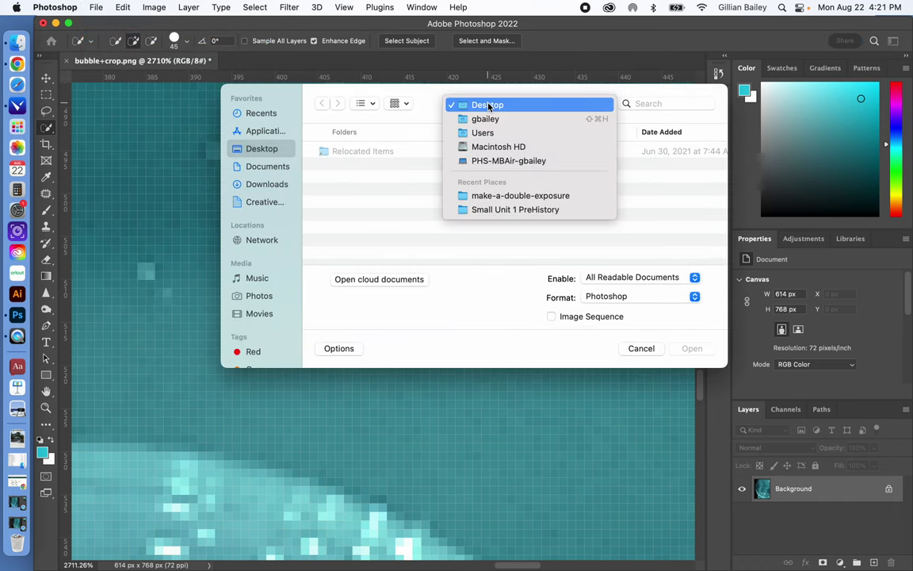
click(486, 119)
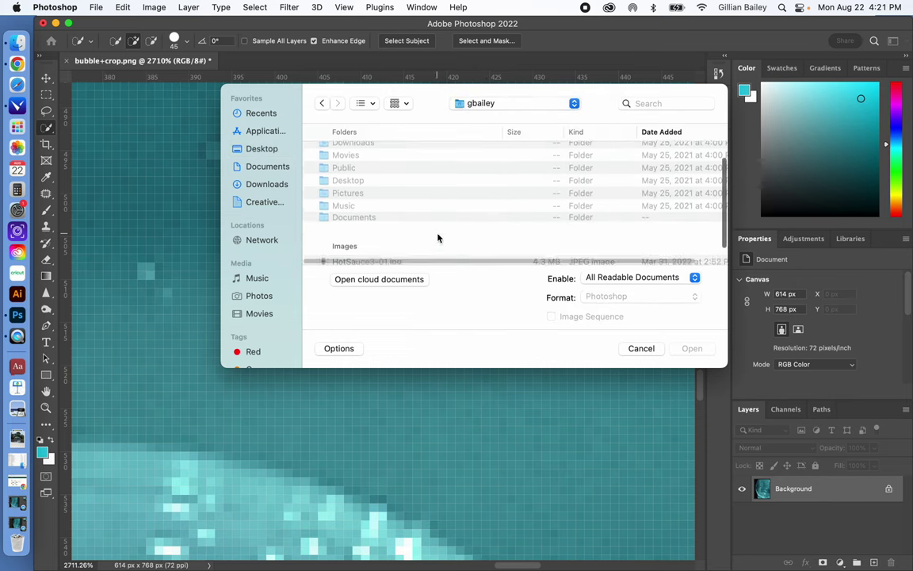
scroll(438, 237, up, 2)
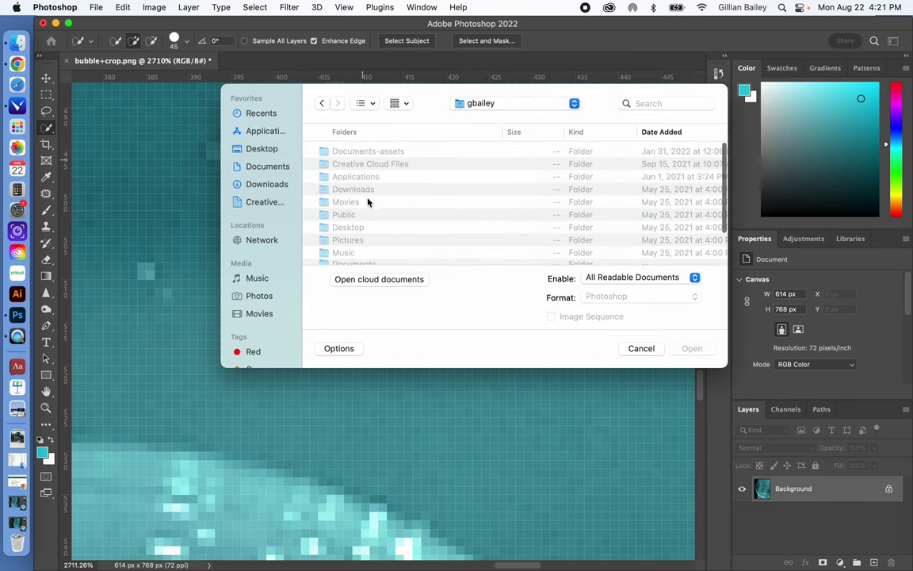
scroll(367, 202, down, 2)
Step: Open bubble+crop.png from the Desktop folder
click(325, 195)
scroll(349, 206, down, 1)
scroll(357, 219, down, 2)
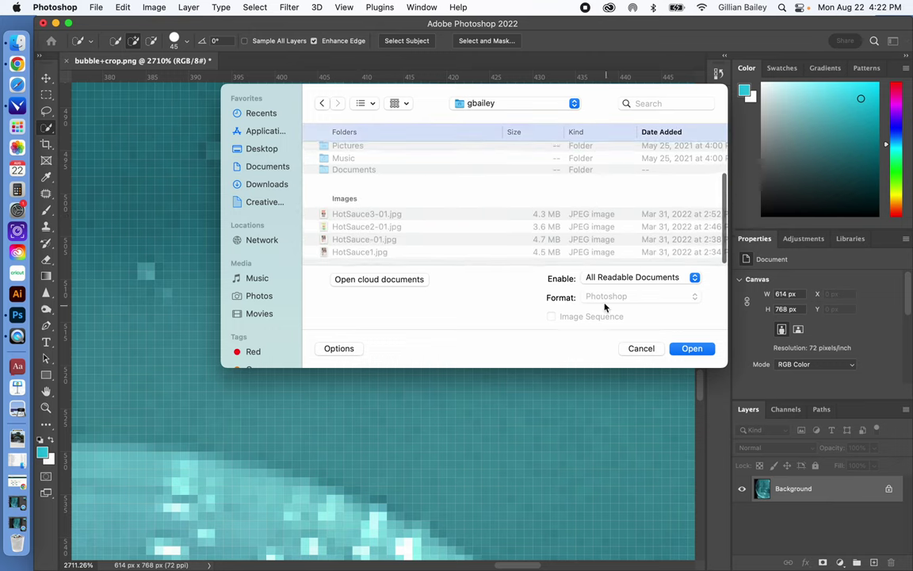
scroll(372, 150, up, 3)
click(258, 149)
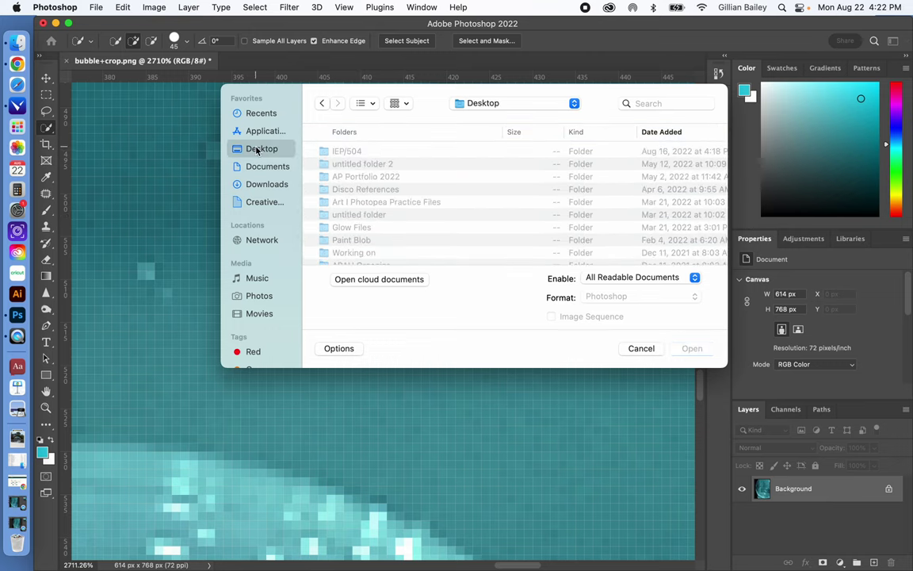
scroll(479, 242, down, 5)
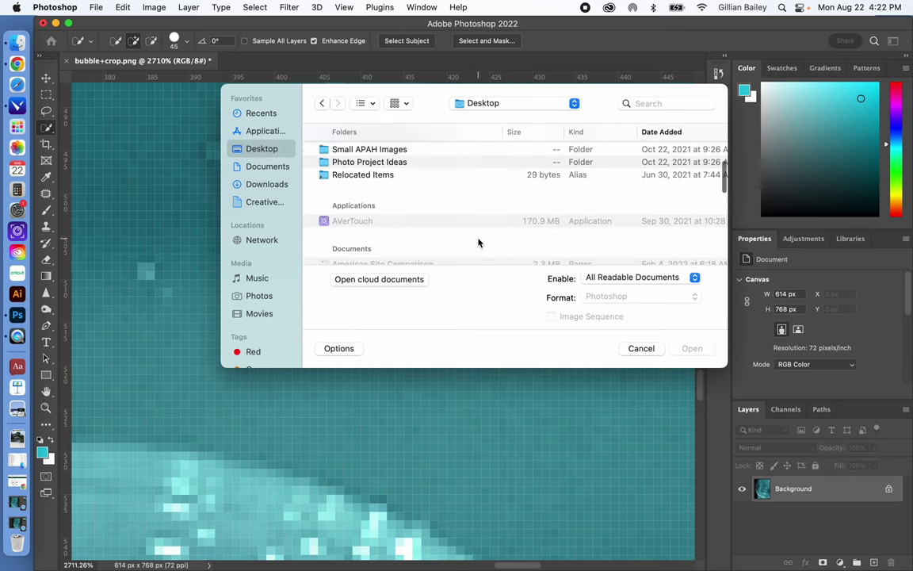
scroll(479, 242, down, 5)
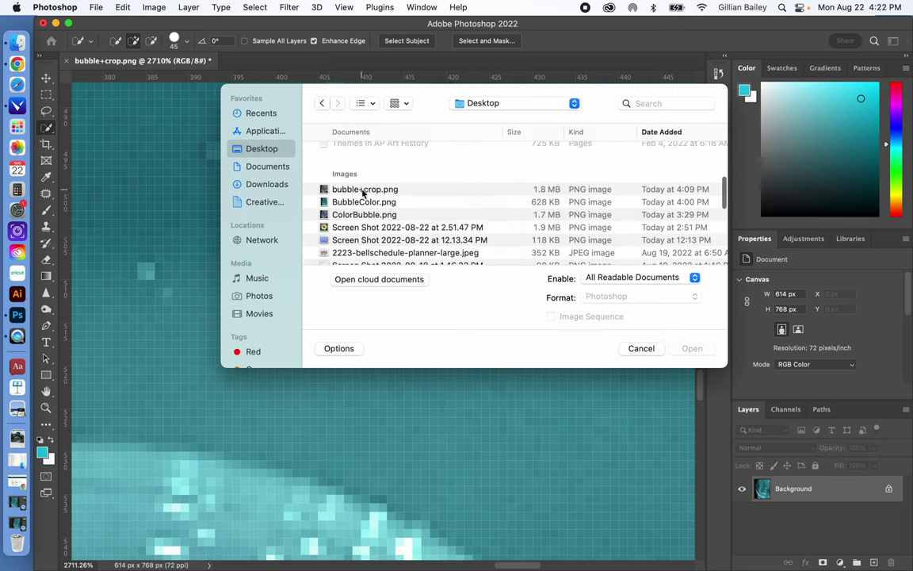
click(363, 190)
click(694, 351)
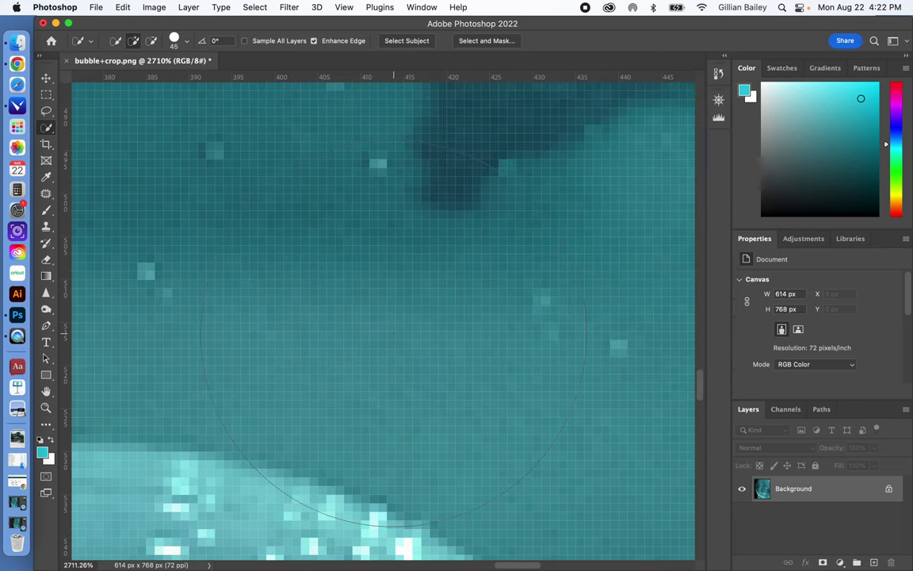
Step: Close the bubble+crop.png document without saving changes
scroll(394, 339, up, 1)
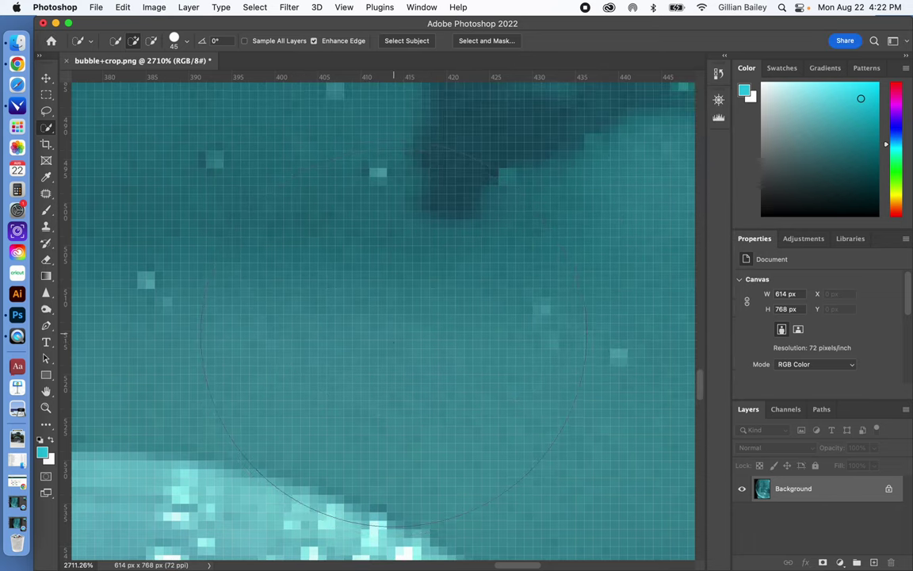
click(67, 61)
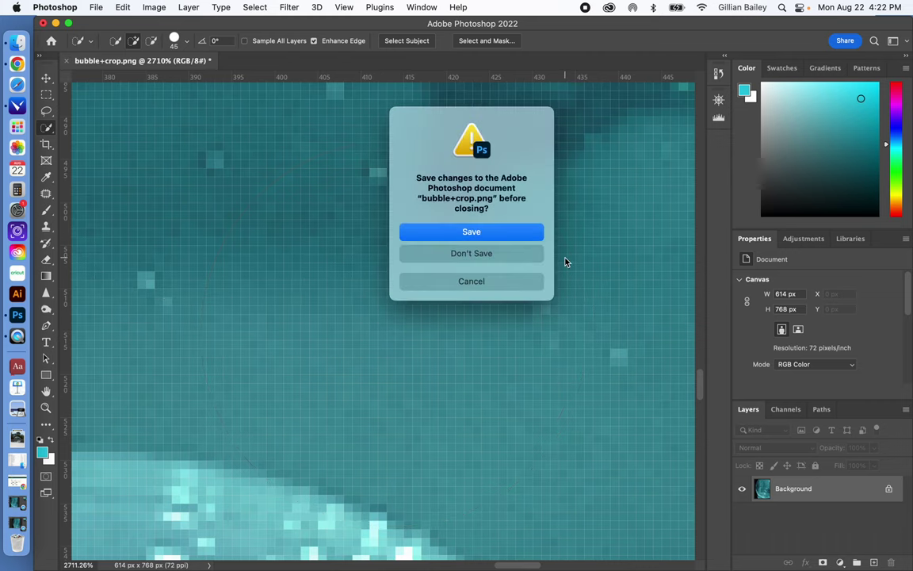
click(512, 255)
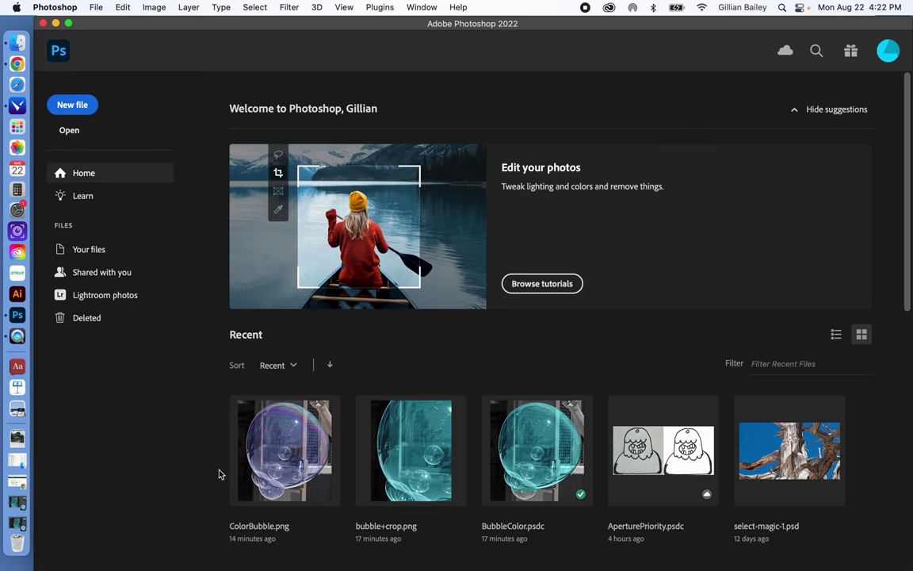
Step: Reopen bubble+crop.png from the home screen
click(69, 131)
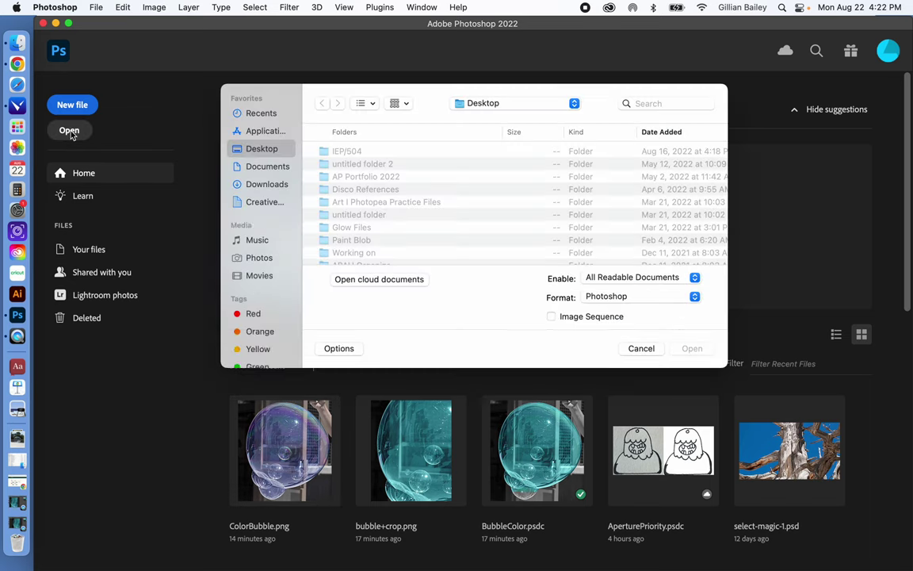
scroll(510, 235, down, 5)
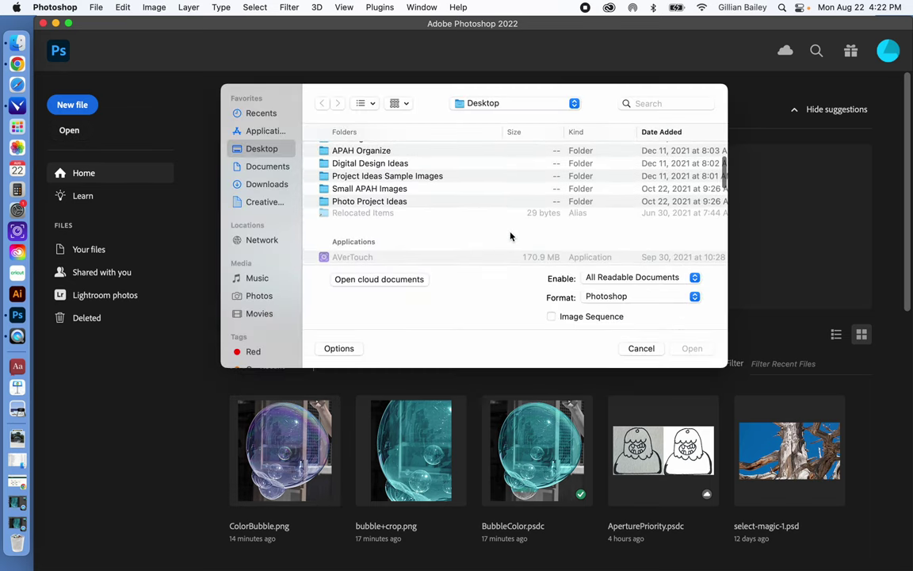
scroll(509, 235, down, 8)
click(352, 185)
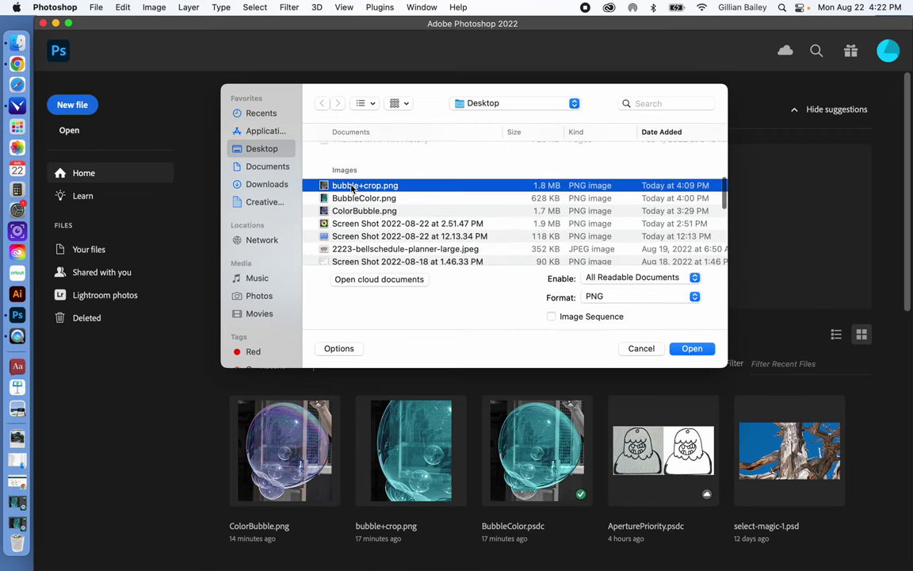
click(692, 349)
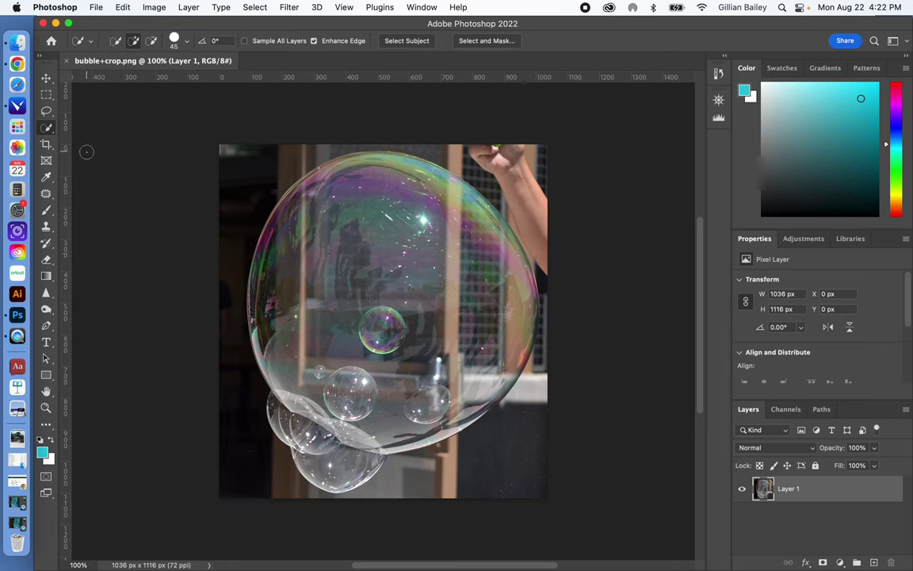
Step: Select the Brush tool with a smaller, fully hard tip
click(47, 213)
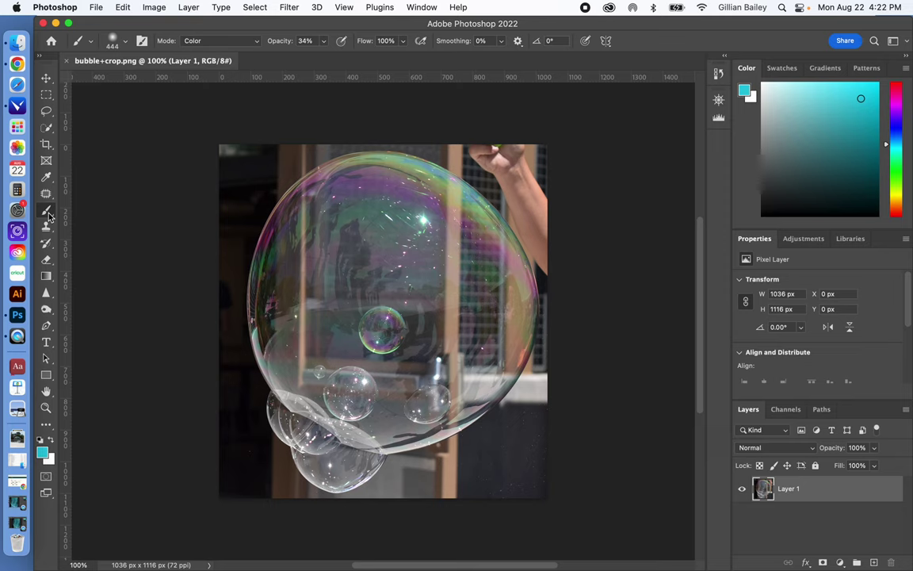
click(86, 43)
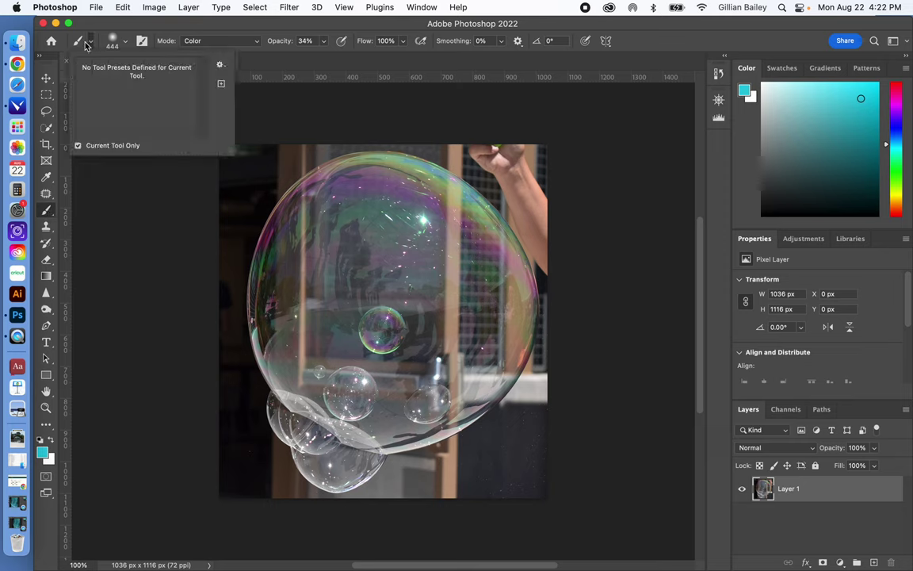
click(119, 44)
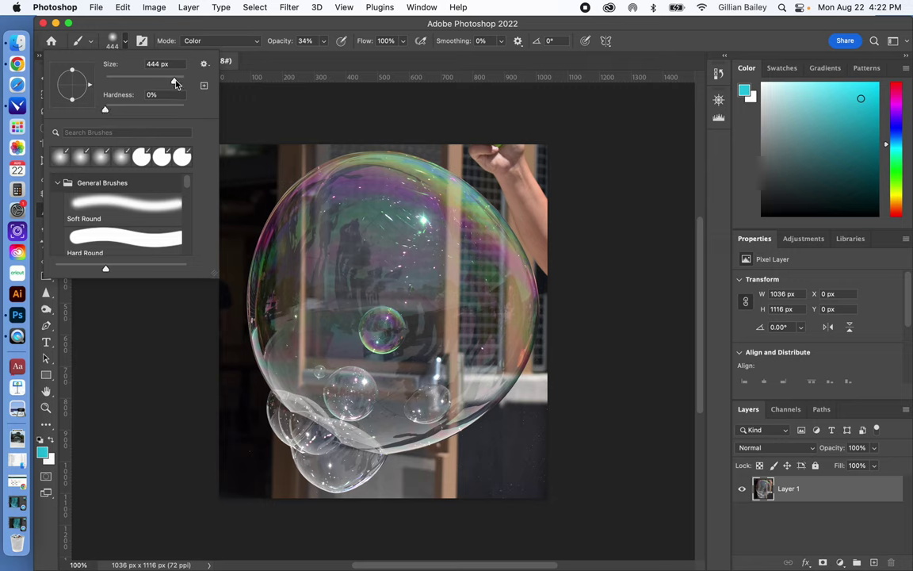
mouse_move(175, 83)
mouse_down()
mouse_move(117, 86)
mouse_move(177, 86)
mouse_move(163, 85)
mouse_up()
drag(105, 112, 185, 110)
Step: Set the paint colour to a saturated green
click(853, 125)
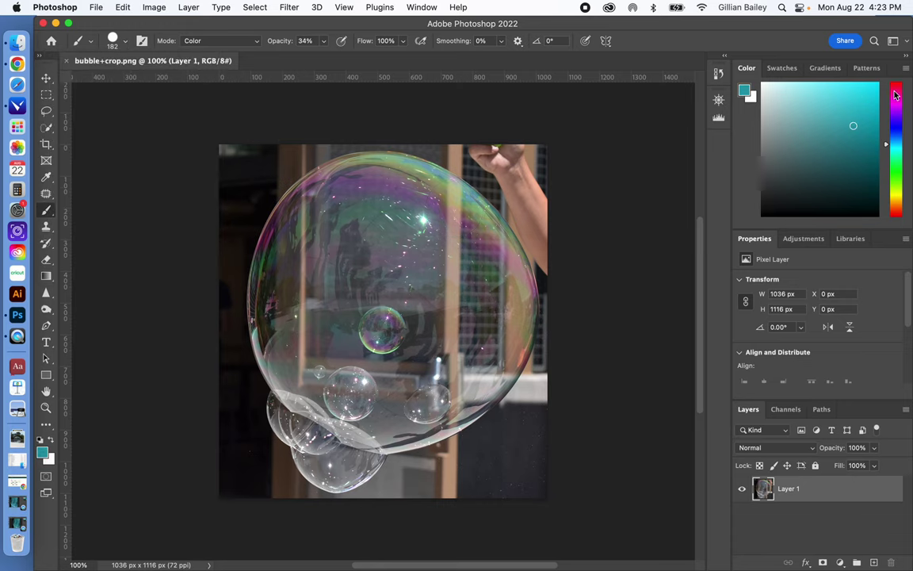
click(894, 88)
click(850, 98)
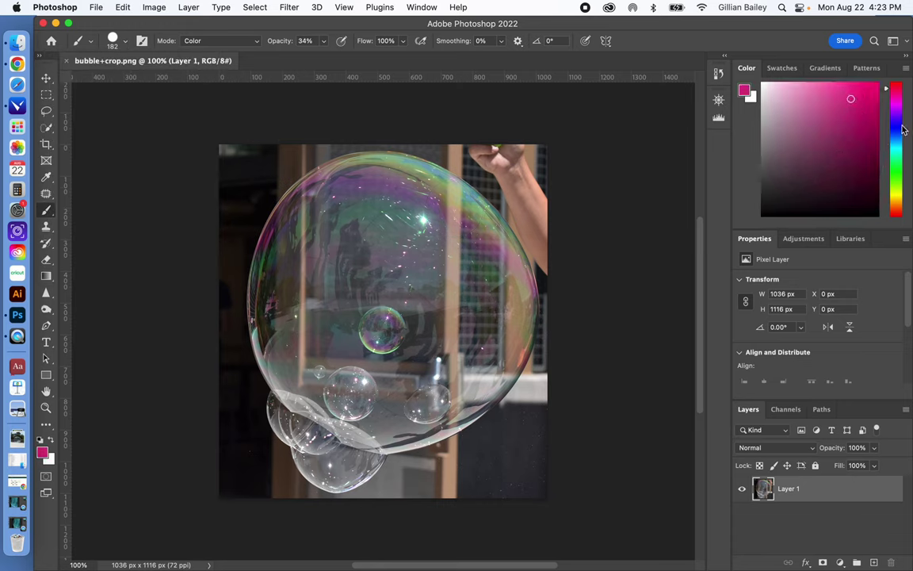
drag(895, 89, 896, 163)
click(867, 96)
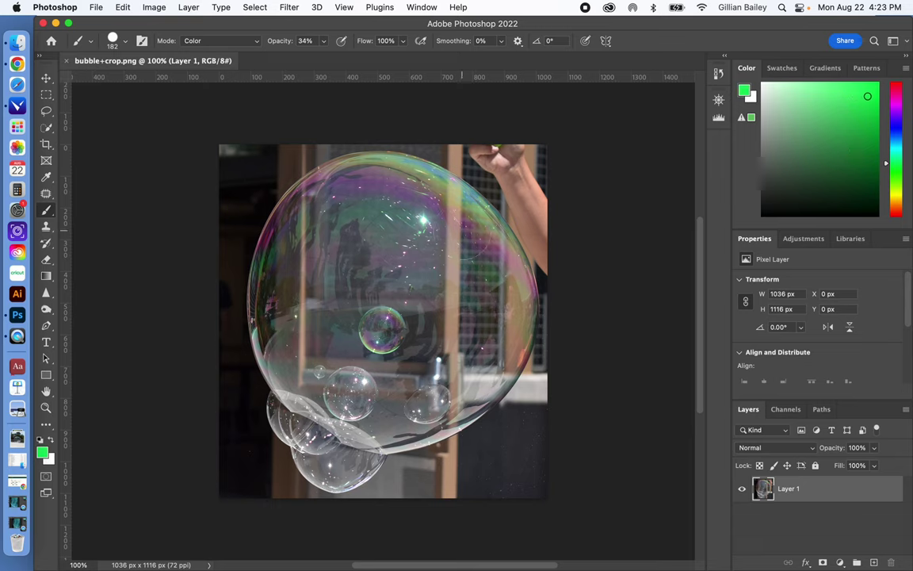
Step: Raise brush opacity to 100%, paint a test dab and undo it
click(324, 40)
drag(319, 57, 367, 59)
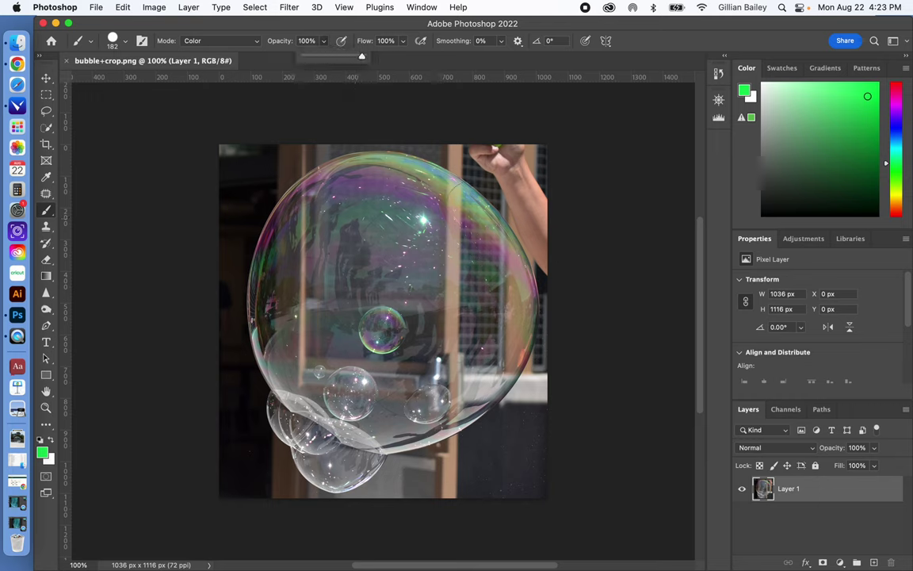
click(481, 205)
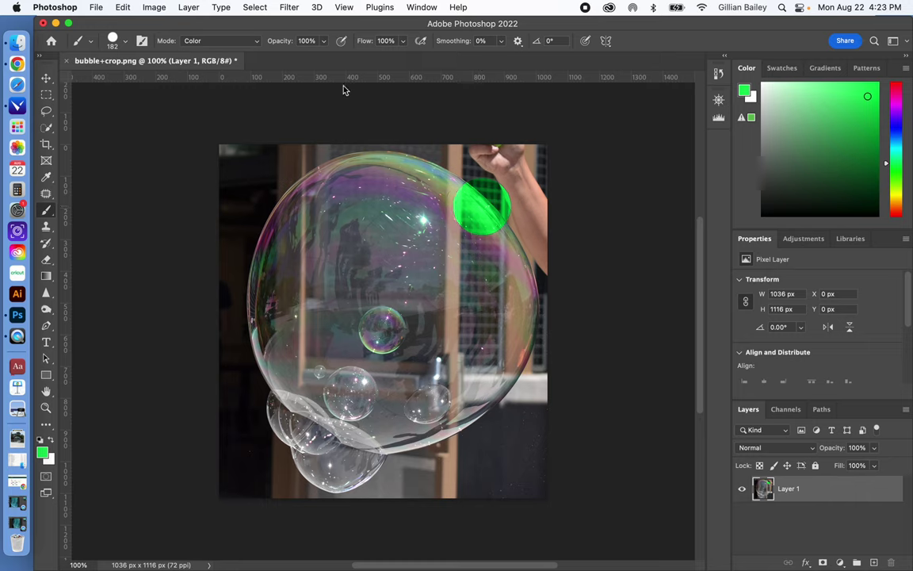
key(ctrl+z)
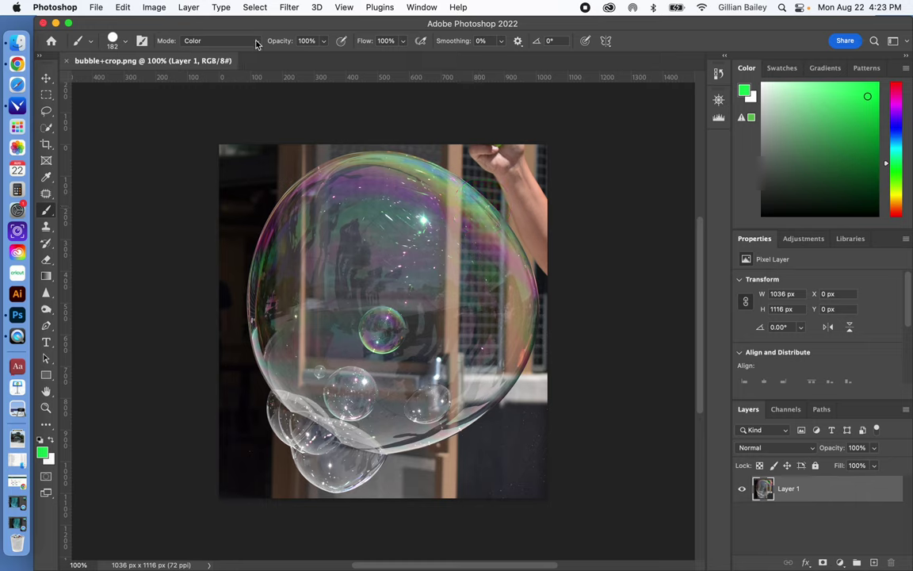
Step: Switch the brush to Normal mode and paint solid green blobs down the bubble's right side
click(255, 42)
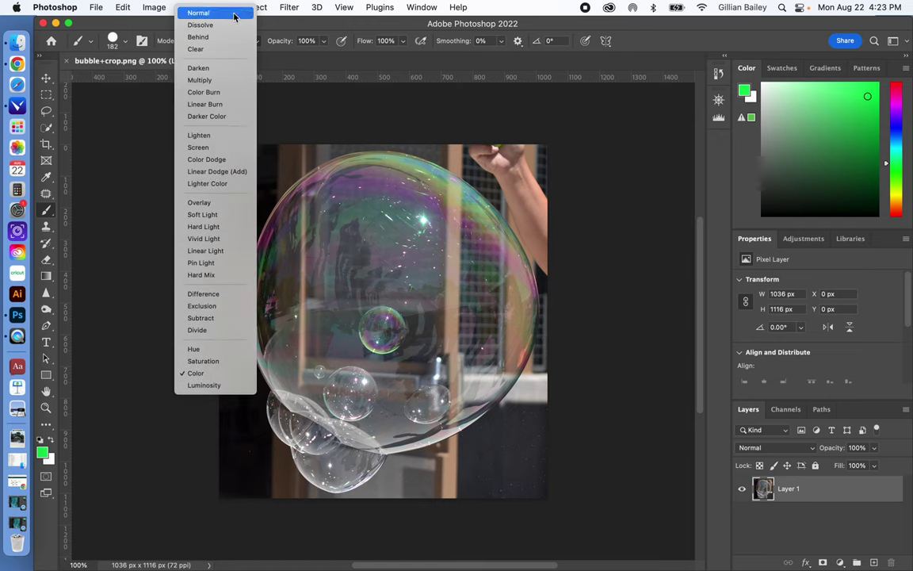
click(234, 16)
click(485, 227)
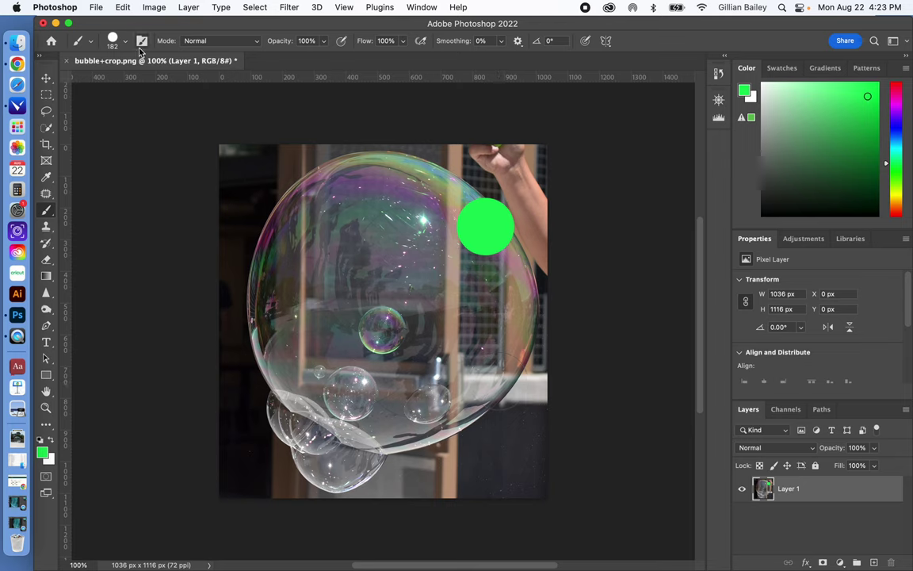
mouse_move(489, 302)
mouse_down()
mouse_move(496, 432)
mouse_move(509, 372)
mouse_up()
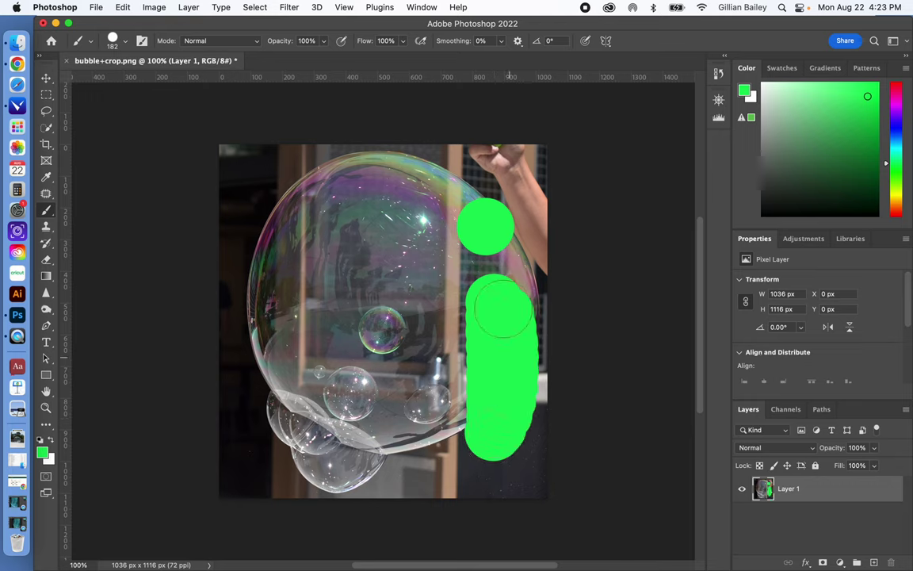
Step: Make the brush fully soft and paint green streaks on the left and middle, one at 42% opacity
click(113, 40)
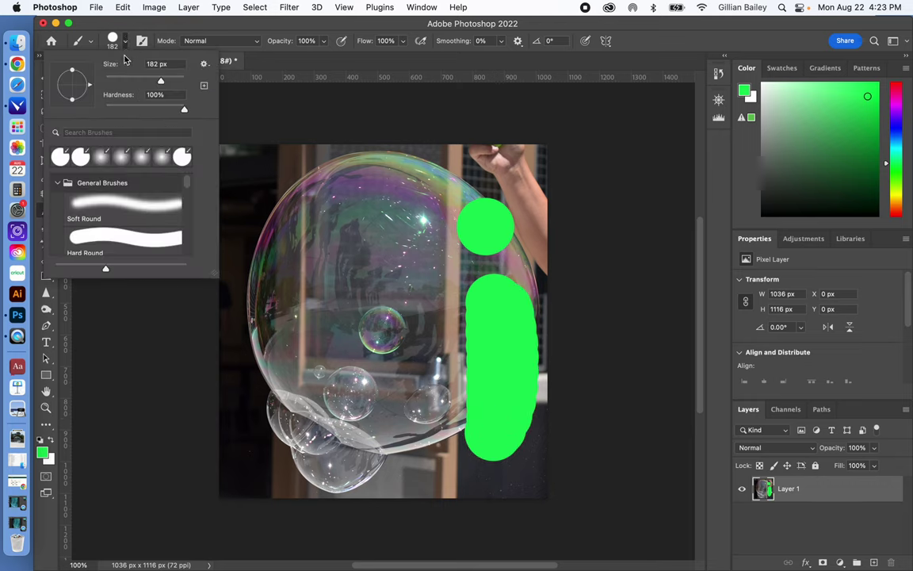
drag(184, 112, 103, 109)
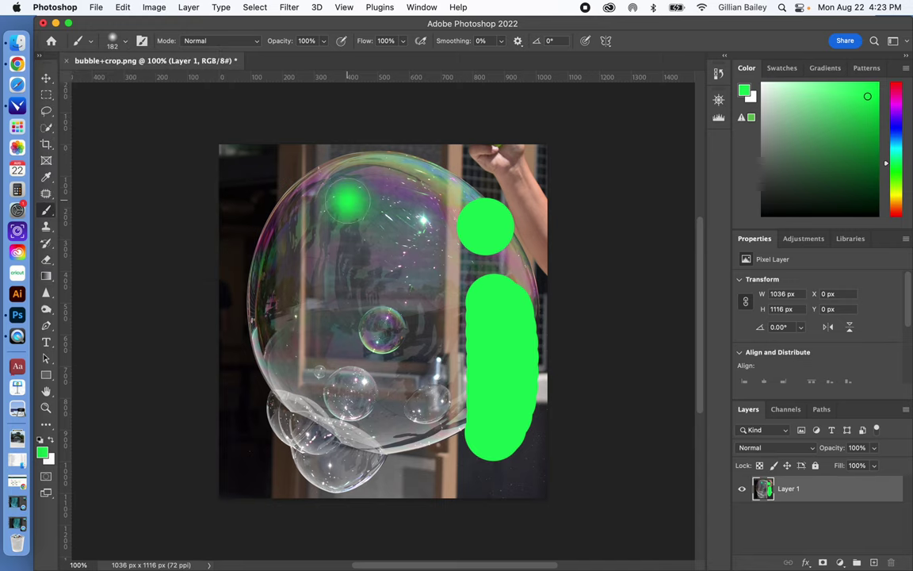
drag(334, 267, 339, 452)
click(323, 40)
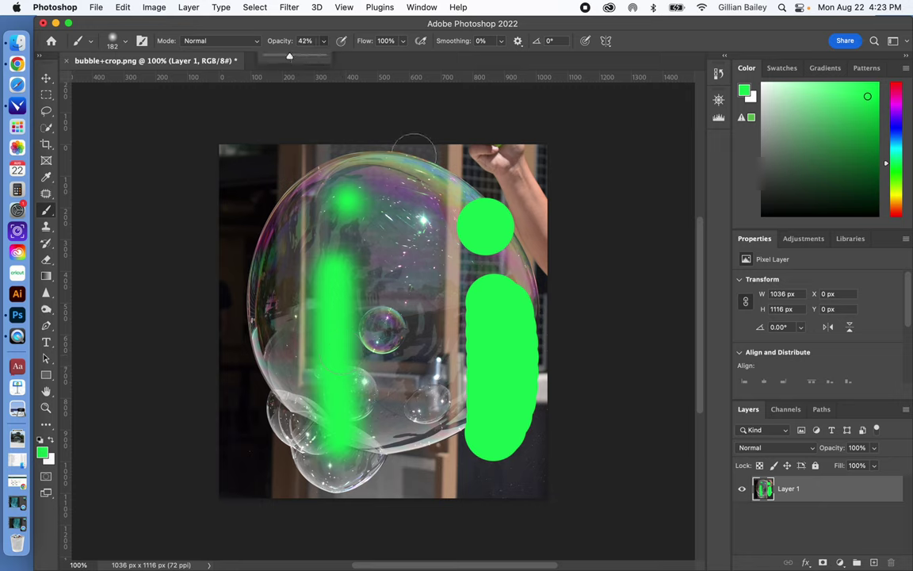
drag(409, 155, 408, 317)
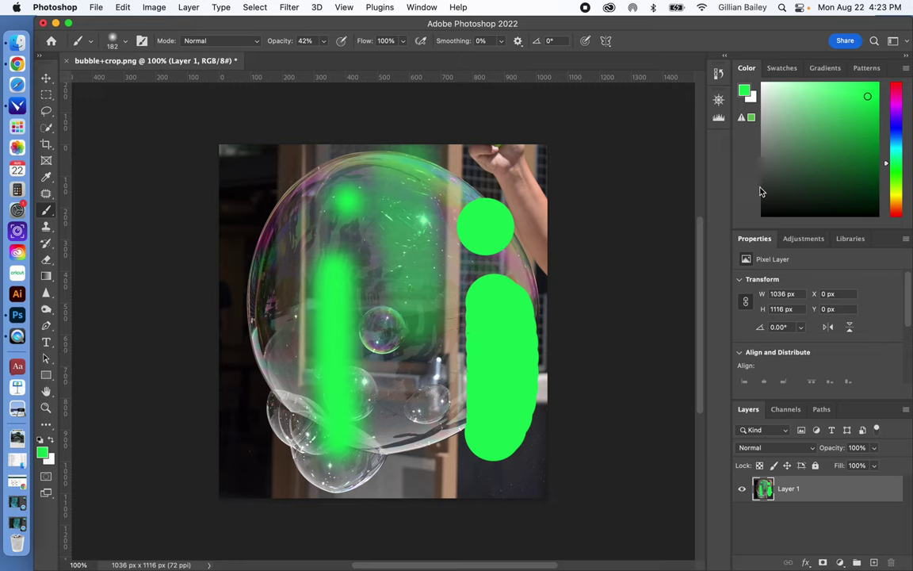
Step: In History, revert to the Open state and step forward through the brush-stroke states
click(719, 75)
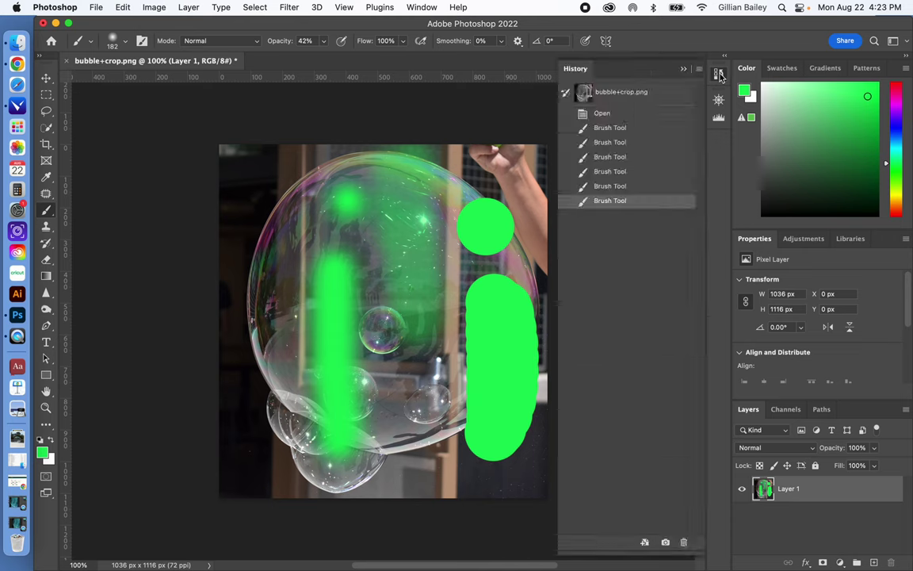
click(615, 118)
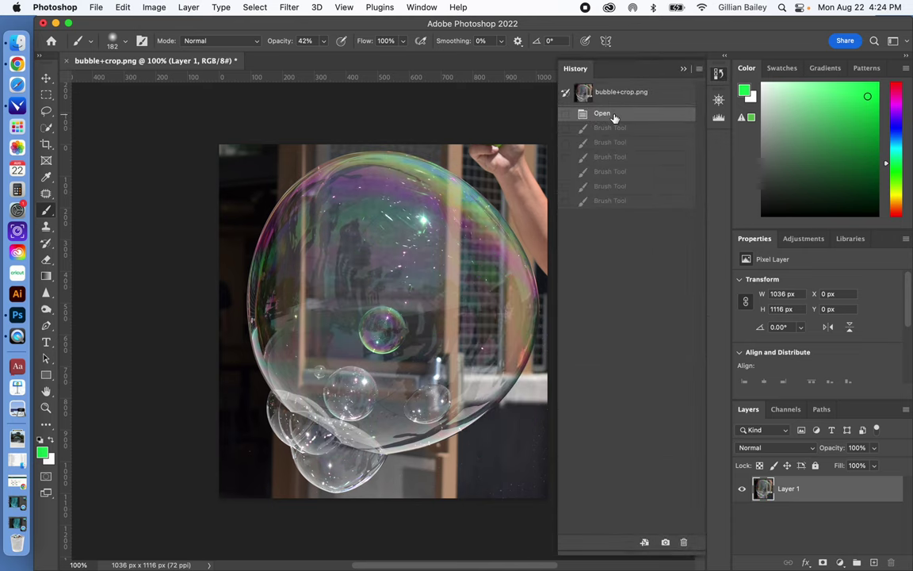
click(634, 131)
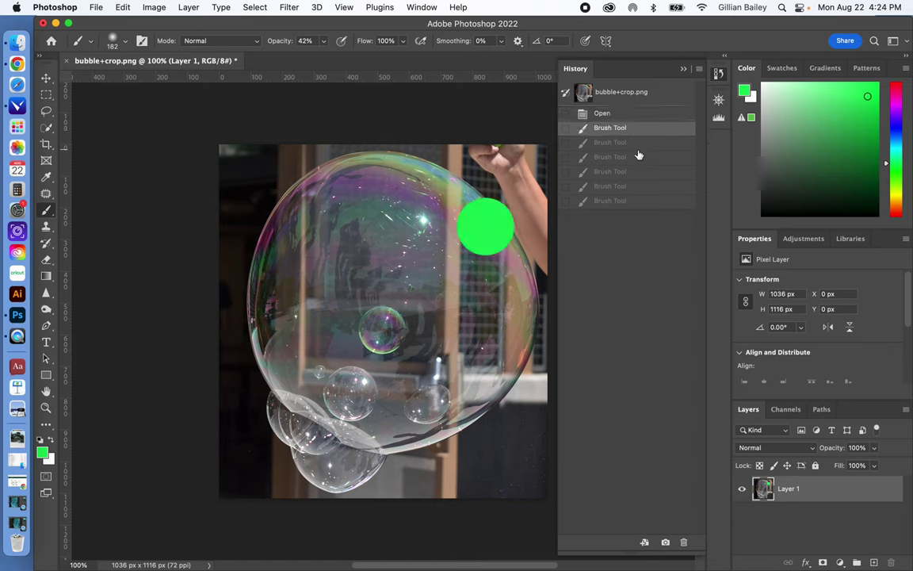
click(637, 142)
click(637, 157)
click(639, 203)
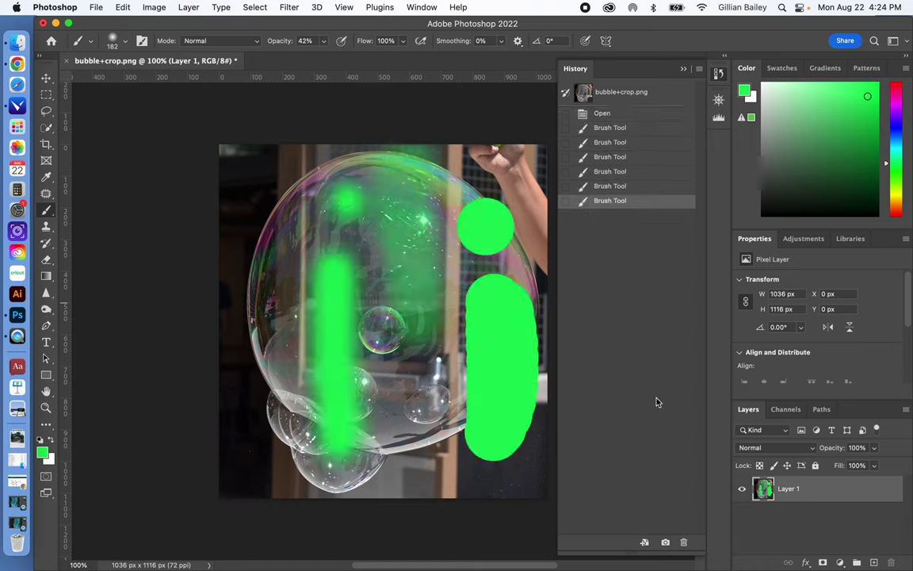
Step: Delete the last Brush Tool state, revert to Open, and collapse the History panel
click(683, 543)
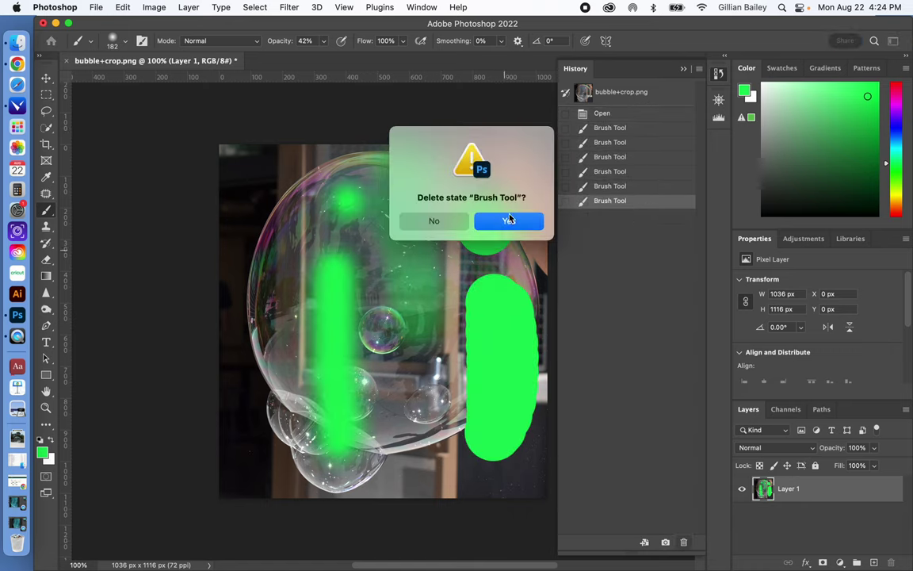
click(509, 220)
click(616, 117)
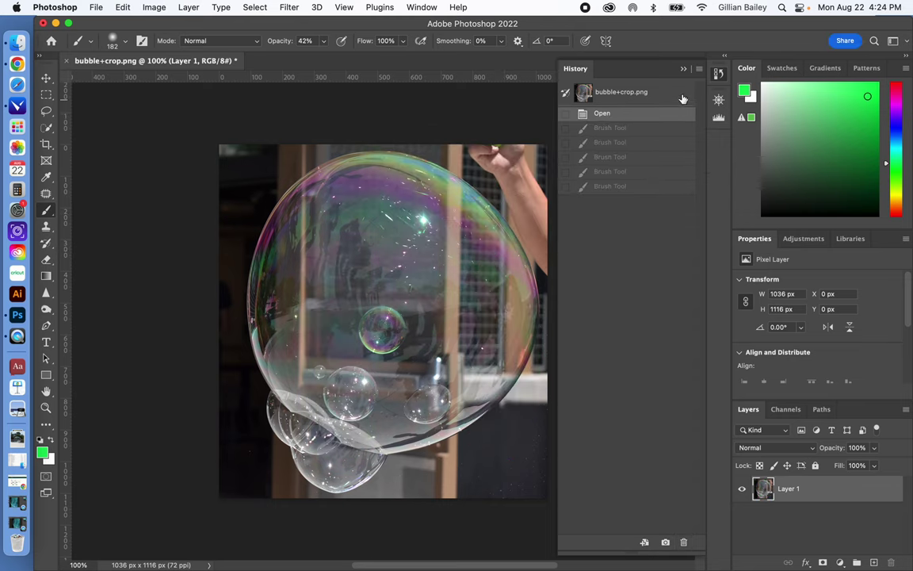
click(683, 70)
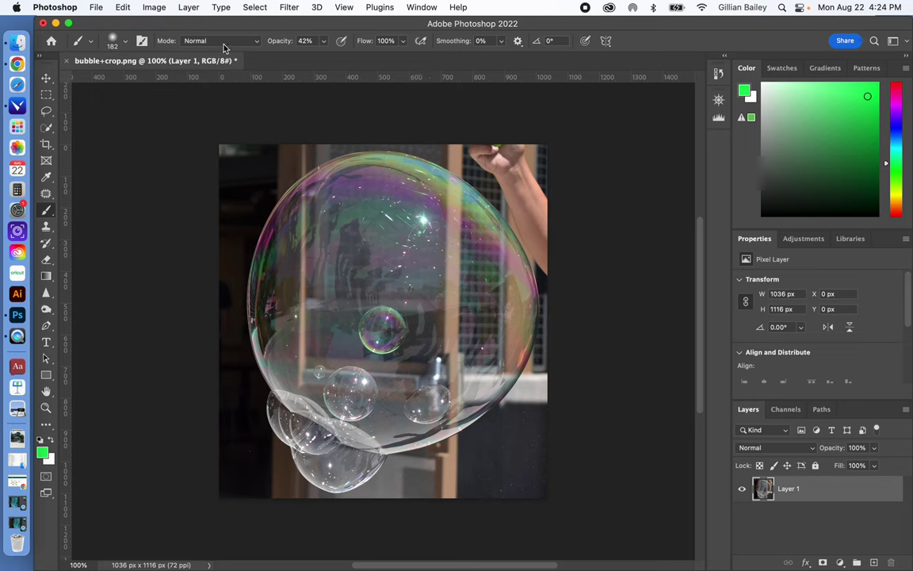
Step: Paint green across the bubble's middle at 100% opacity, then revert to the Open state
mouse_move(394, 261)
mouse_down()
mouse_move(349, 206)
mouse_move(305, 238)
mouse_move(293, 261)
mouse_move(350, 317)
mouse_move(341, 309)
mouse_move(396, 285)
mouse_move(413, 254)
mouse_move(479, 281)
mouse_up()
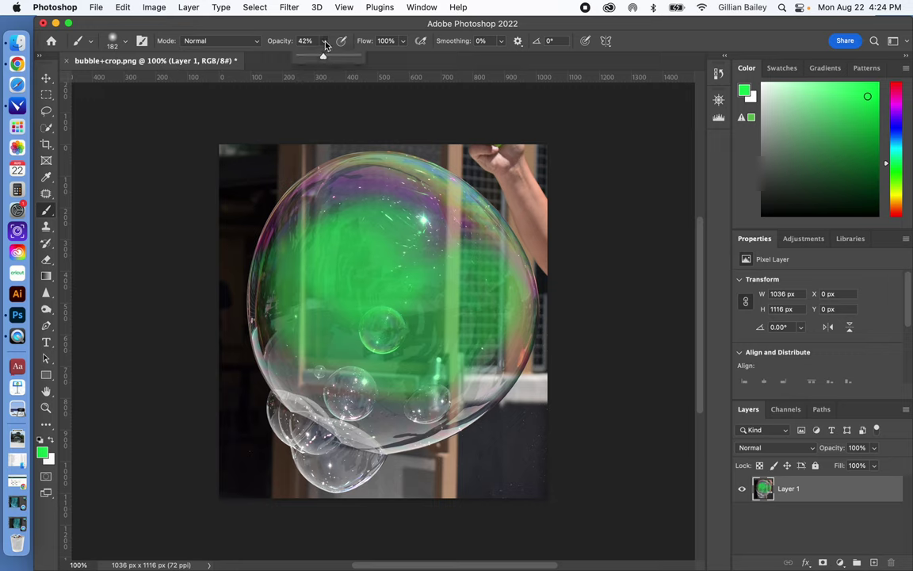
drag(322, 54, 395, 63)
mouse_move(372, 218)
mouse_down()
mouse_move(380, 297)
mouse_move(341, 317)
mouse_move(397, 326)
mouse_move(438, 301)
mouse_up()
click(718, 75)
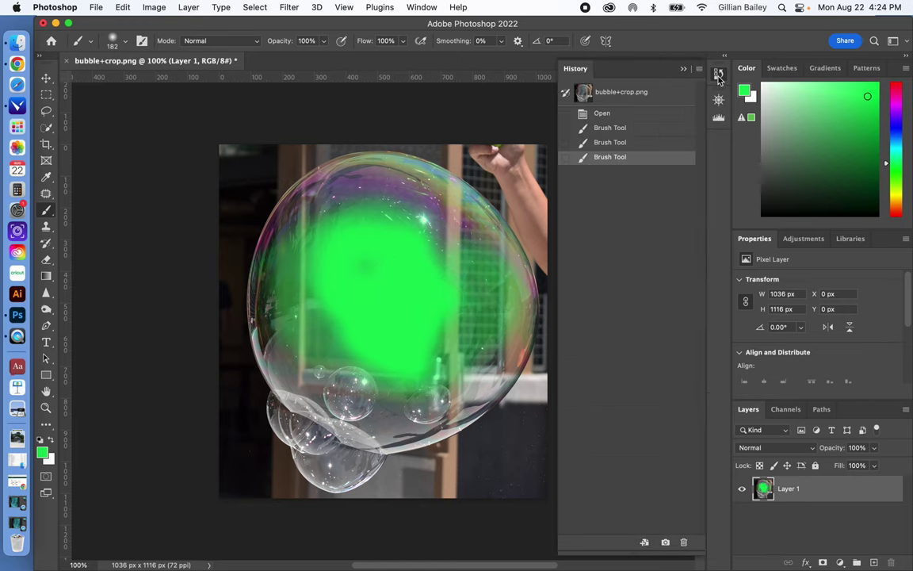
click(616, 115)
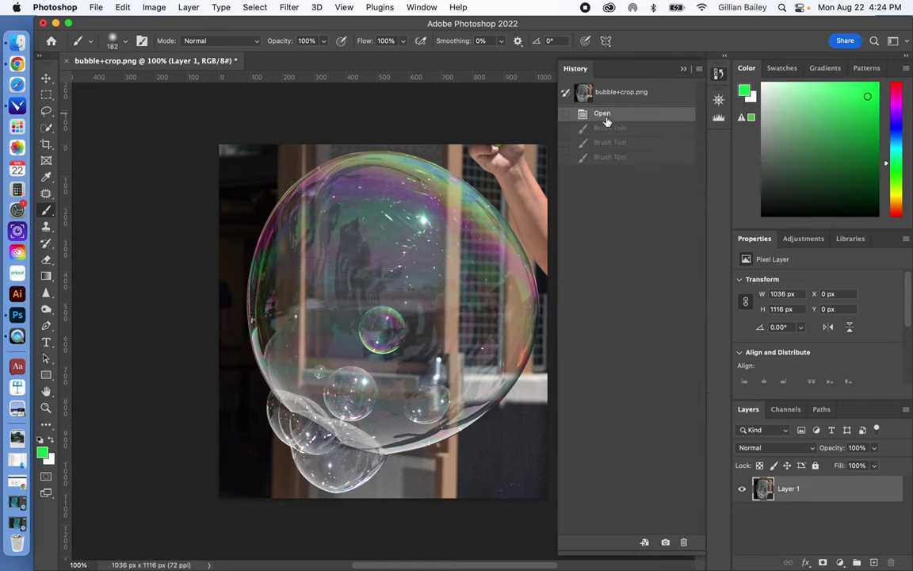
click(683, 72)
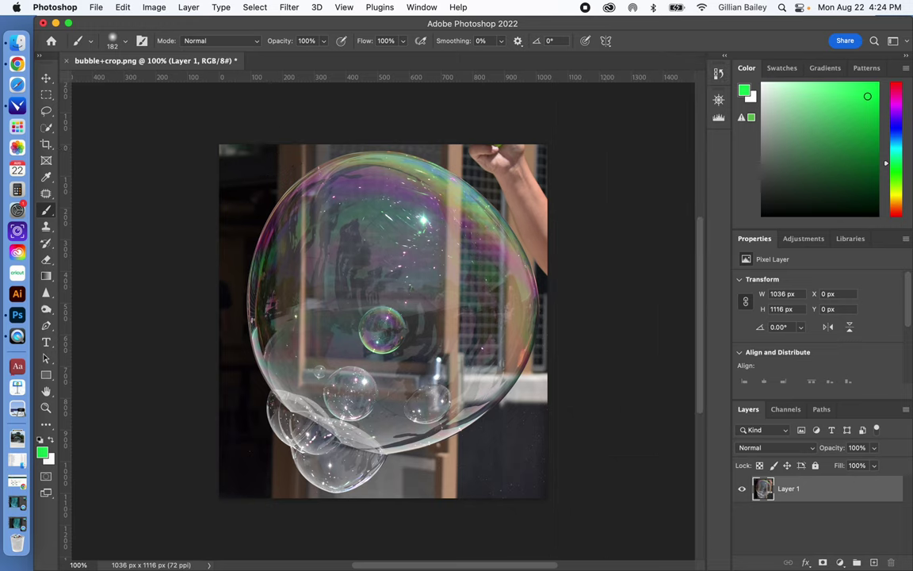
Step: Set the brush blend mode to Color, tint the bubble and arm green, then undo it
click(235, 45)
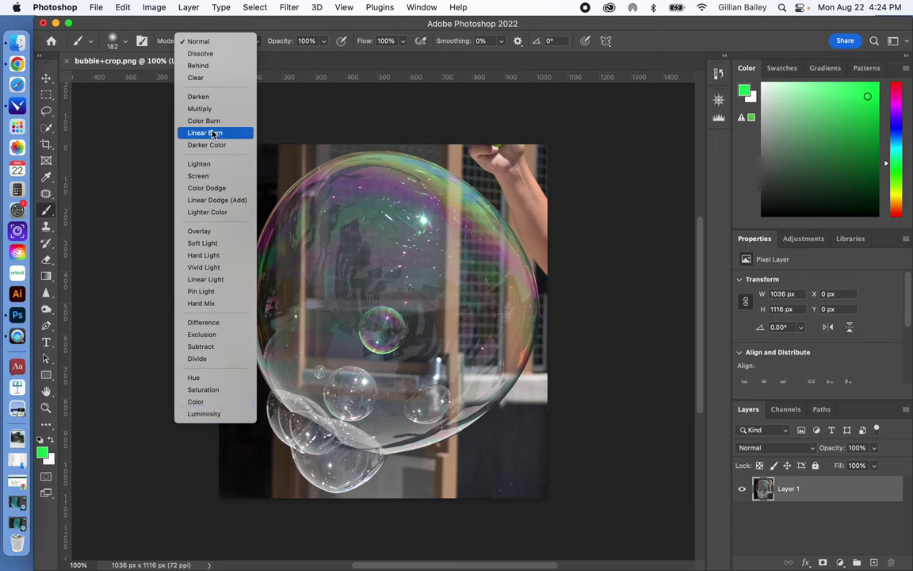
click(228, 28)
click(205, 41)
click(196, 401)
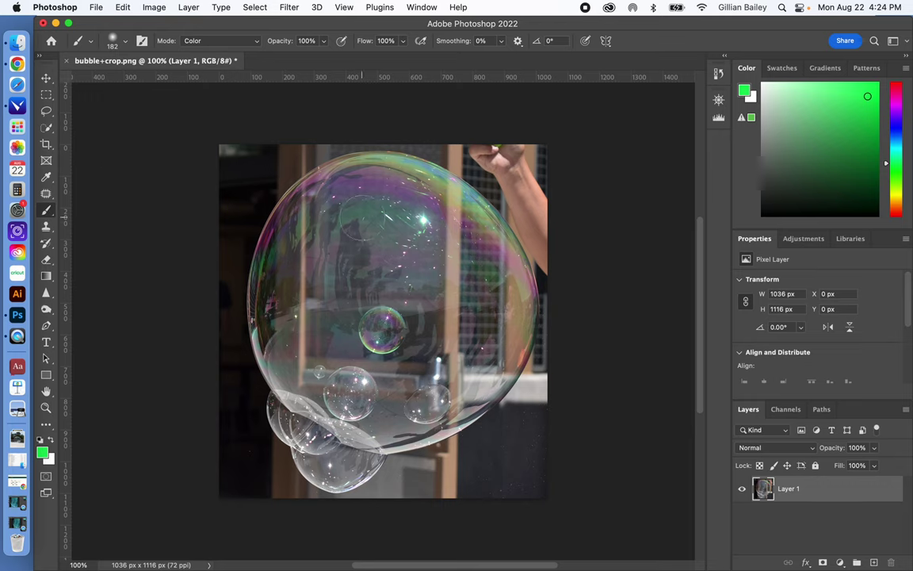
click(408, 228)
mouse_move(411, 228)
mouse_down()
mouse_move(314, 304)
mouse_move(408, 307)
mouse_move(327, 315)
mouse_move(422, 340)
mouse_move(345, 319)
mouse_move(416, 326)
mouse_move(374, 322)
mouse_move(374, 255)
mouse_move(483, 316)
mouse_move(462, 306)
mouse_move(436, 370)
mouse_move(432, 347)
mouse_move(406, 346)
mouse_up()
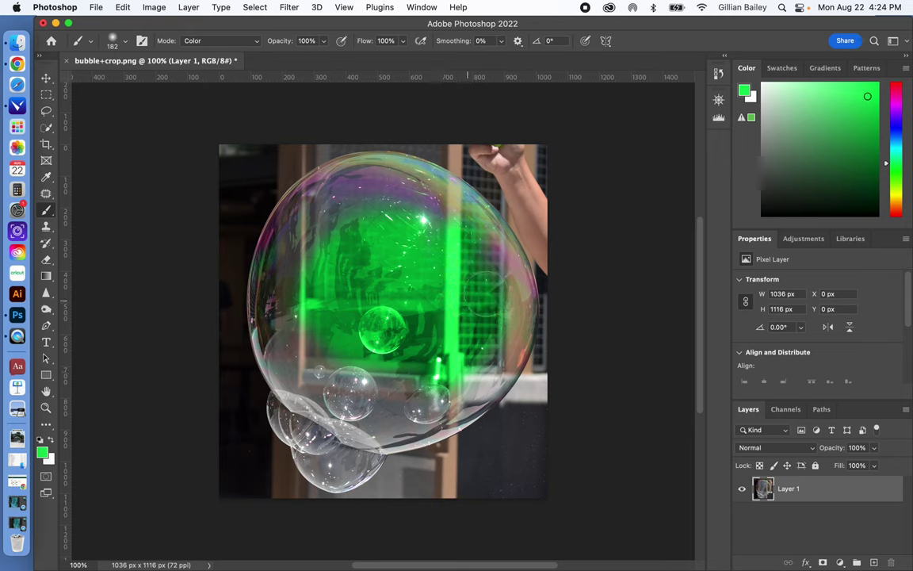
mouse_move(485, 266)
mouse_down()
mouse_move(507, 170)
mouse_move(495, 158)
mouse_move(525, 221)
mouse_move(561, 224)
mouse_move(564, 261)
mouse_move(565, 252)
mouse_up()
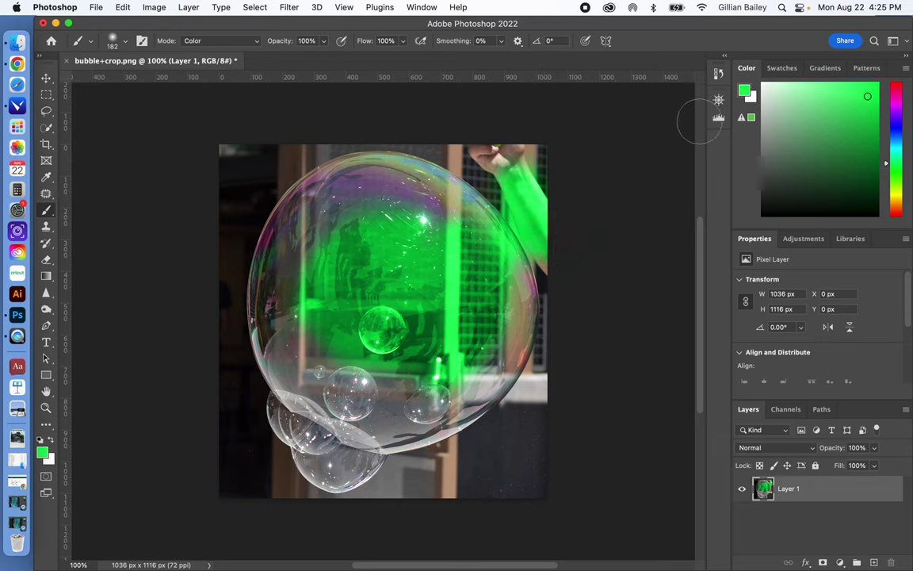
key(super+z)
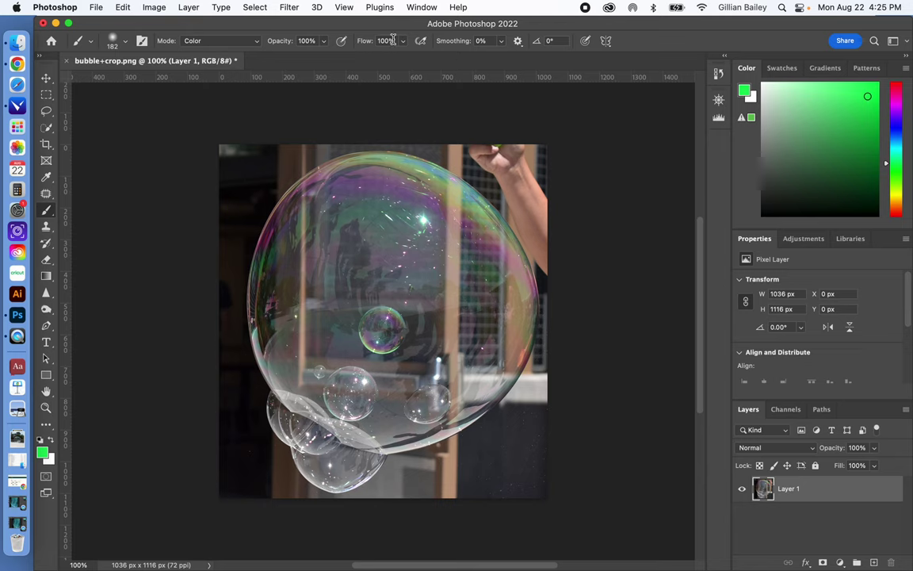
Step: Make a new Quick Selection across the bubble's centre, top, left and right side
click(46, 128)
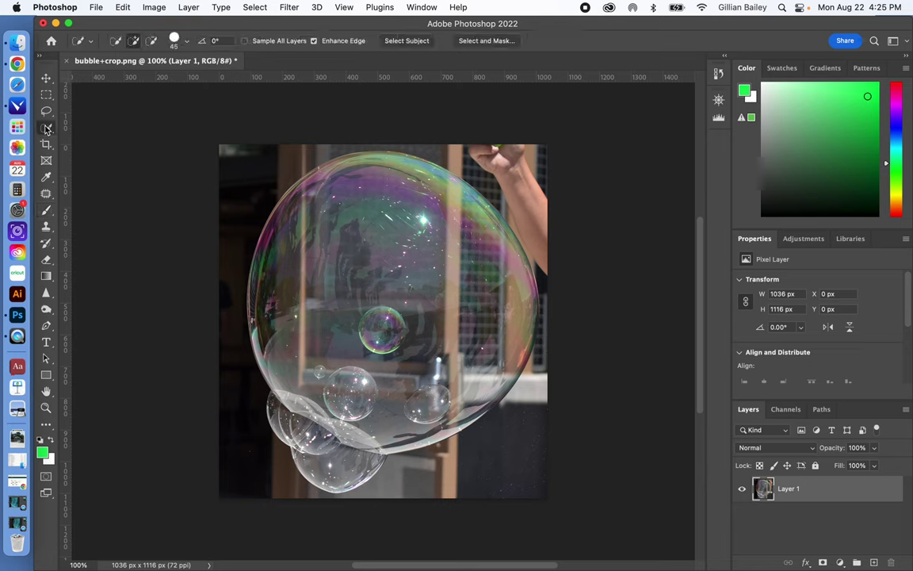
click(115, 40)
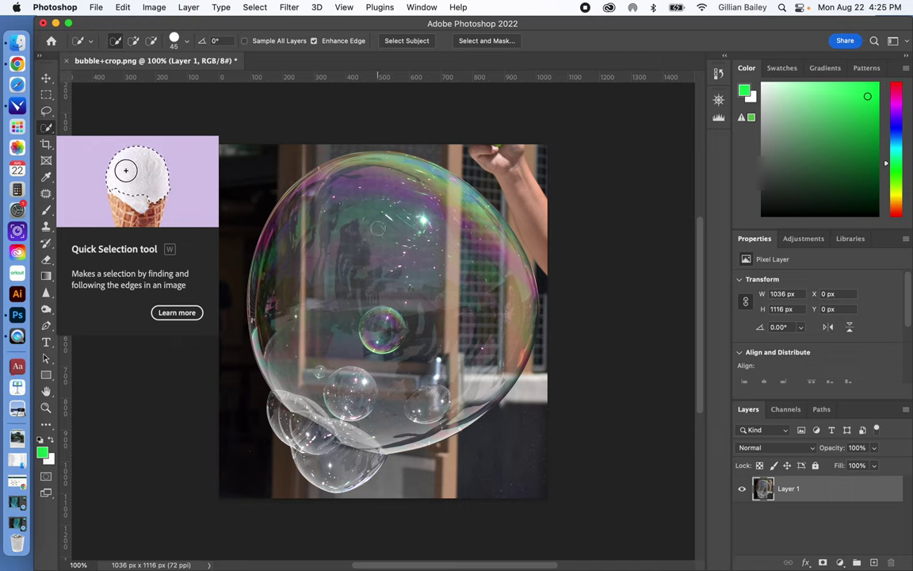
click(377, 228)
mouse_move(379, 228)
mouse_down()
mouse_move(384, 325)
mouse_move(397, 162)
mouse_move(352, 436)
mouse_up()
mouse_move(333, 395)
mouse_down()
mouse_move(293, 154)
mouse_move(261, 412)
mouse_move(238, 348)
mouse_move(396, 310)
mouse_up()
mouse_move(442, 342)
mouse_down()
mouse_move(485, 352)
mouse_move(502, 321)
mouse_move(499, 277)
mouse_up()
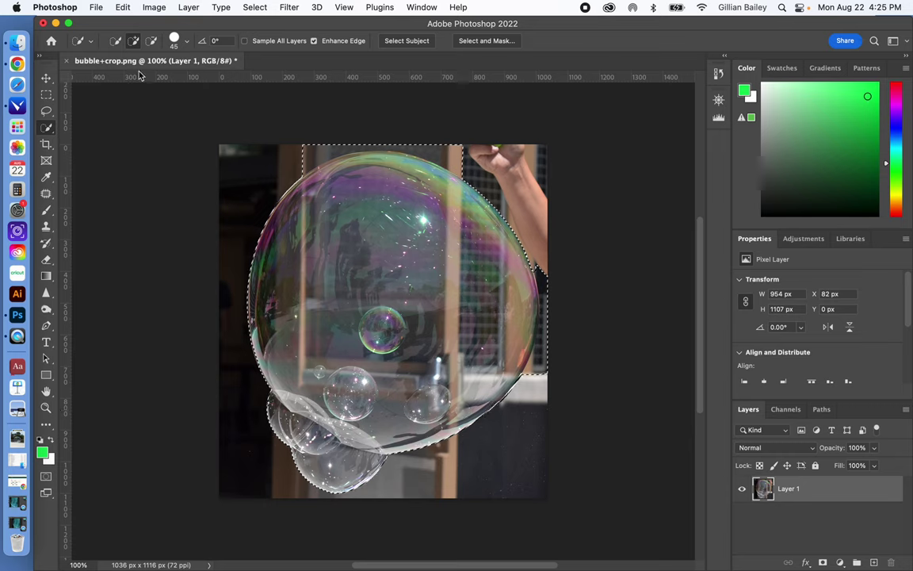
Step: Subtract the overflow along the selection's top and right edge
click(150, 40)
mouse_move(448, 150)
mouse_down()
mouse_move(377, 139)
mouse_move(311, 143)
mouse_up()
mouse_move(546, 276)
mouse_down()
mouse_move(548, 378)
mouse_move(514, 398)
mouse_move(533, 401)
mouse_move(537, 374)
mouse_move(555, 382)
mouse_move(527, 346)
mouse_up()
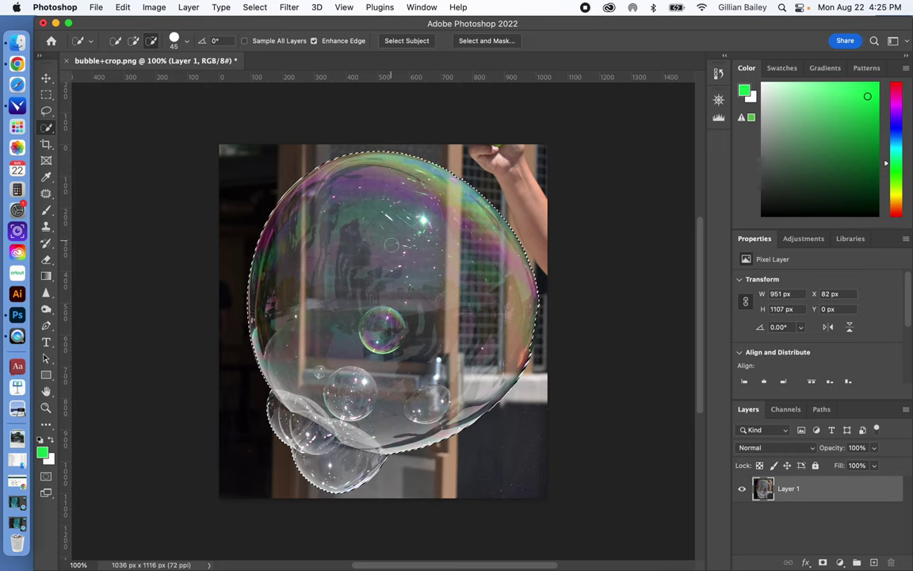
key(super+equal)
key(super+equal)
scroll(395, 250, right, 10)
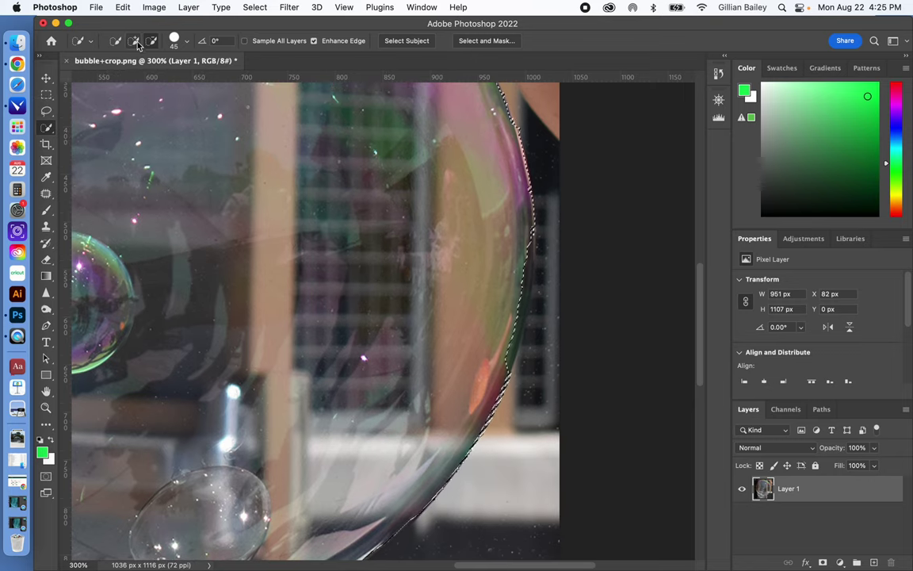
Step: Add the bubble's right rim back to the selection using a 20 px brush
click(133, 41)
drag(504, 336, 511, 273)
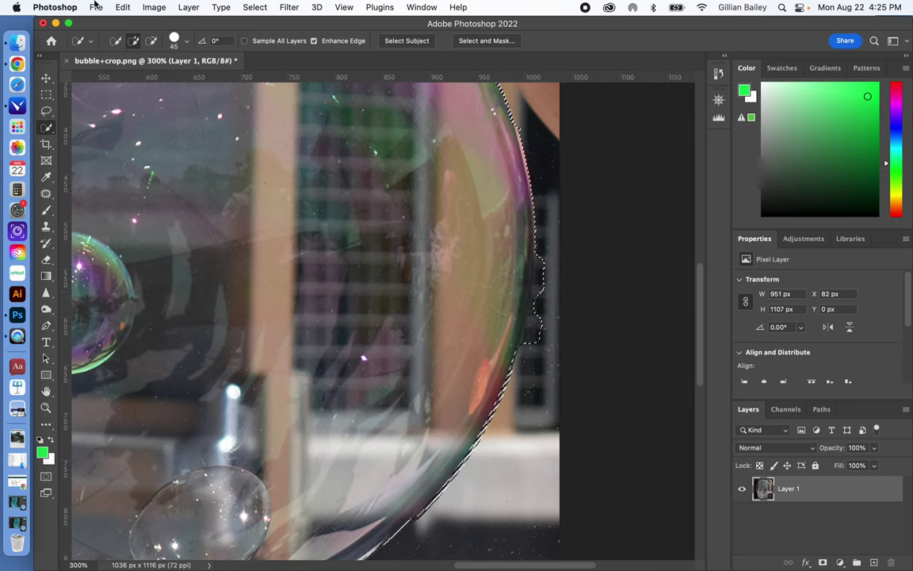
key(super+z)
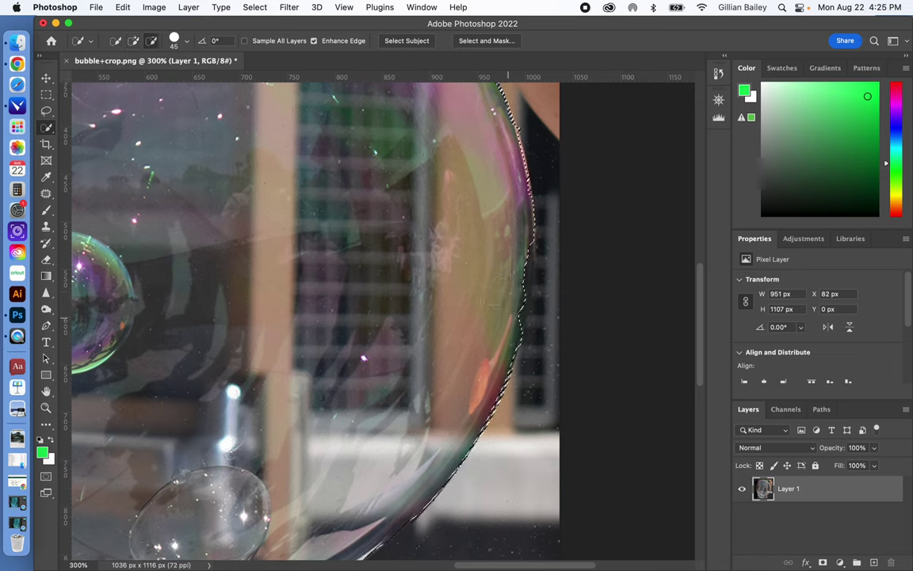
click(176, 41)
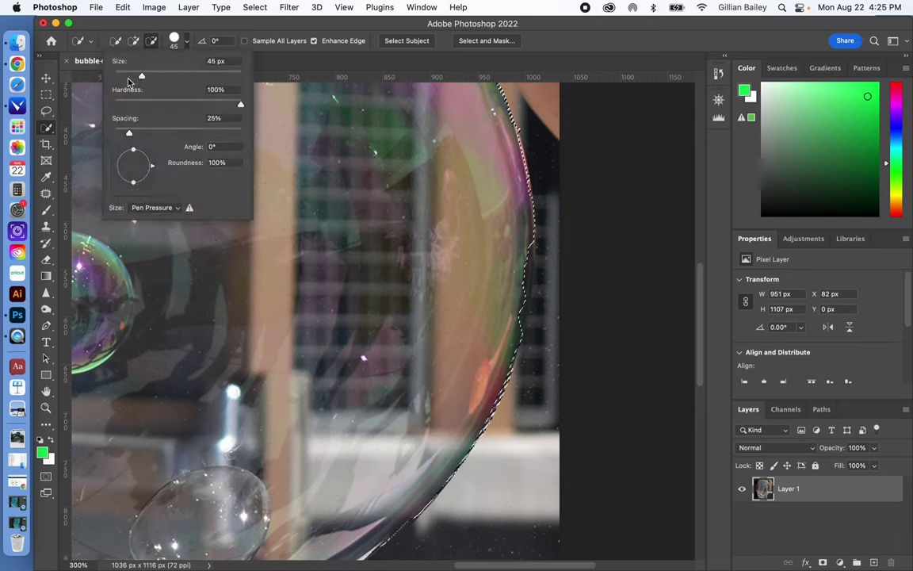
text(20)
key(Return)
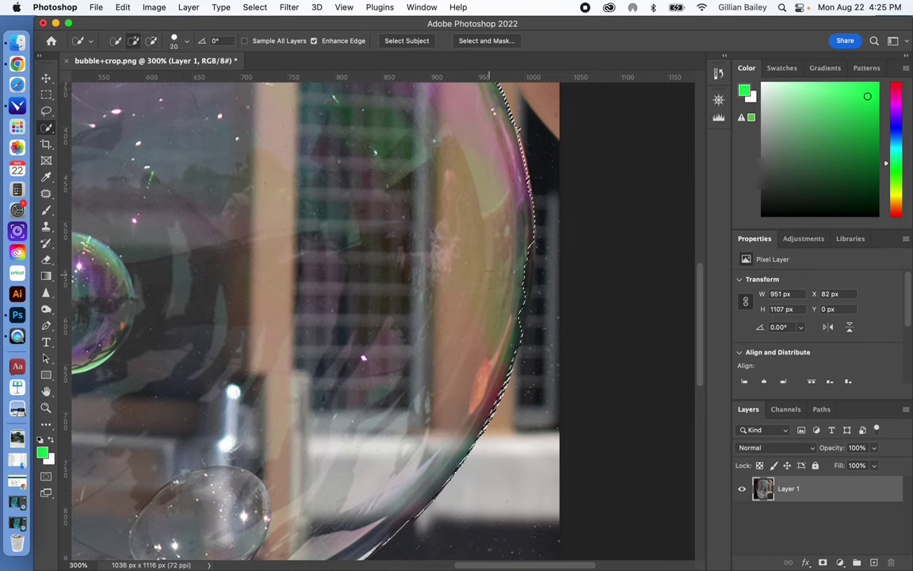
click(520, 287)
scroll(443, 333, left, 10)
scroll(444, 332, up, 6)
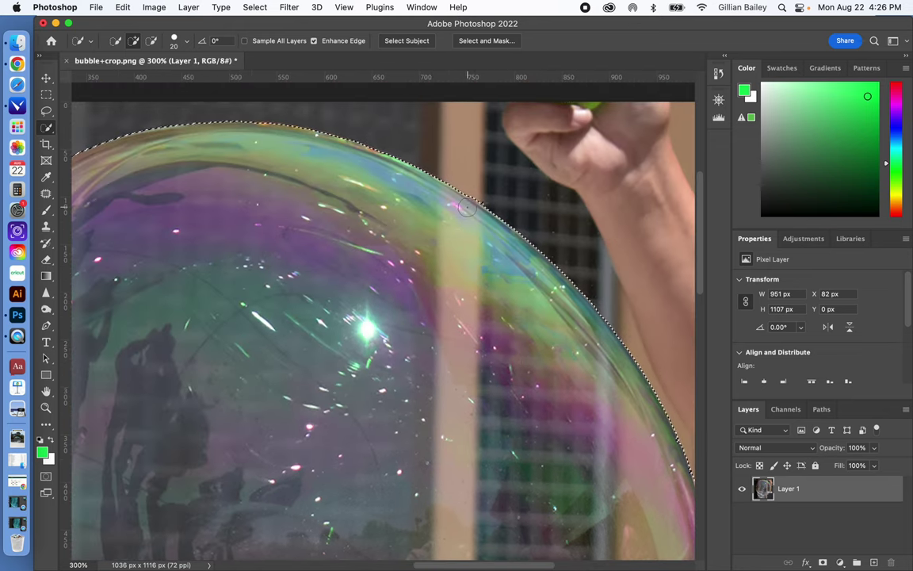
scroll(308, 212, left, 3)
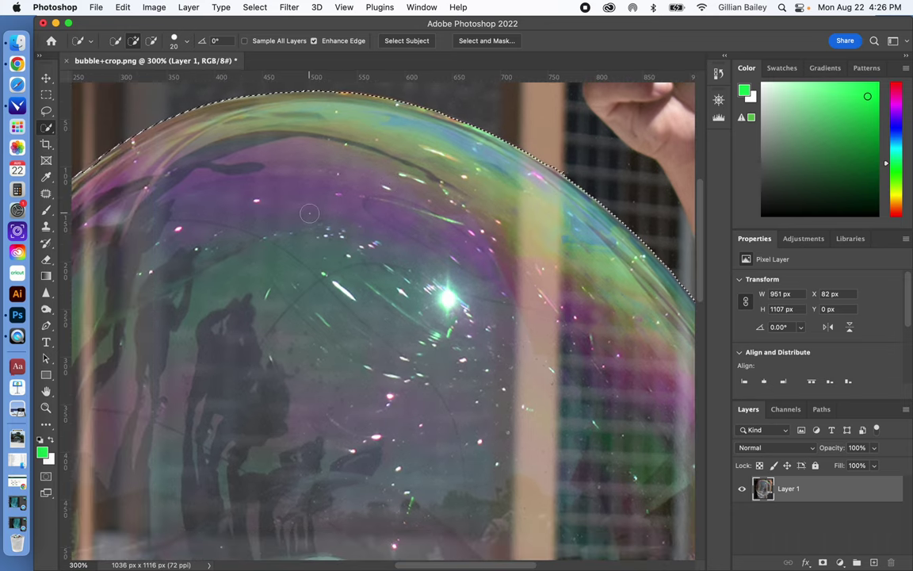
key(super+minus)
key(super+minus)
scroll(309, 213, down, 5)
scroll(309, 212, left, 1)
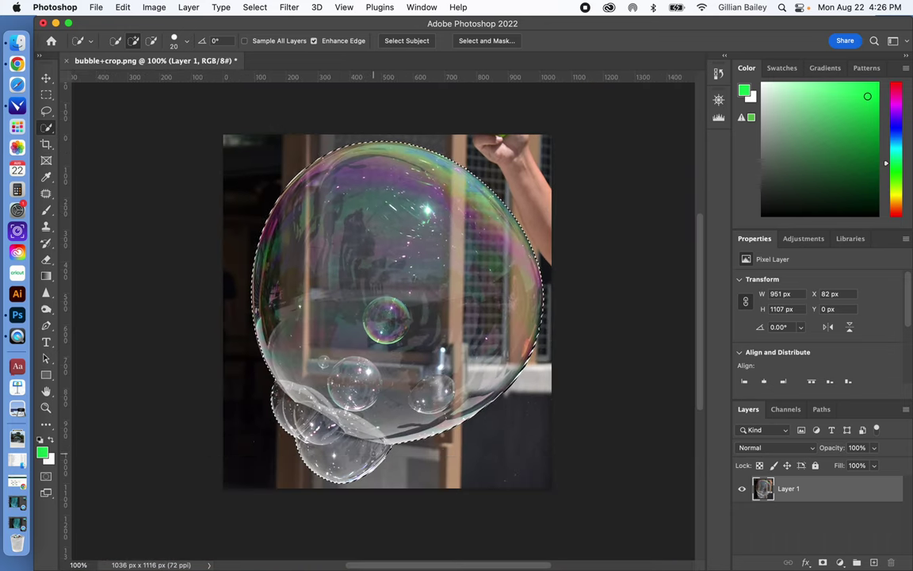
Step: With the Brush tool, set a bright blue paint colour and undo a trial stroke on the bubble
click(46, 210)
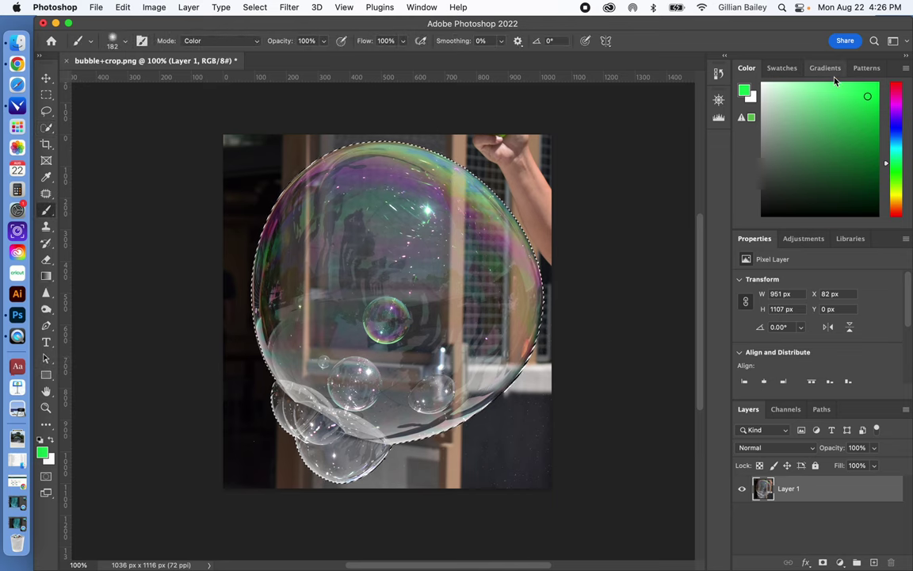
click(897, 139)
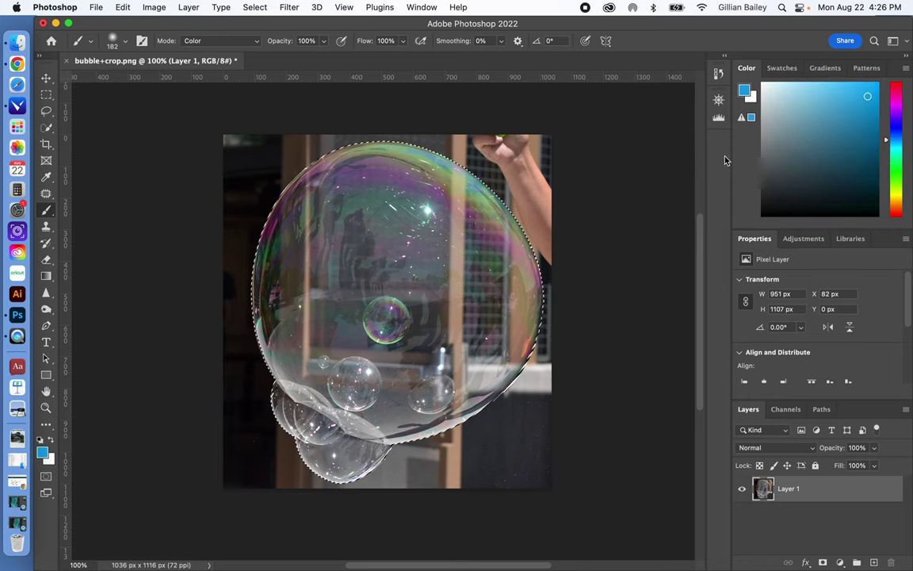
click(496, 238)
mouse_move(501, 238)
mouse_down()
mouse_move(476, 261)
mouse_move(472, 365)
mouse_up()
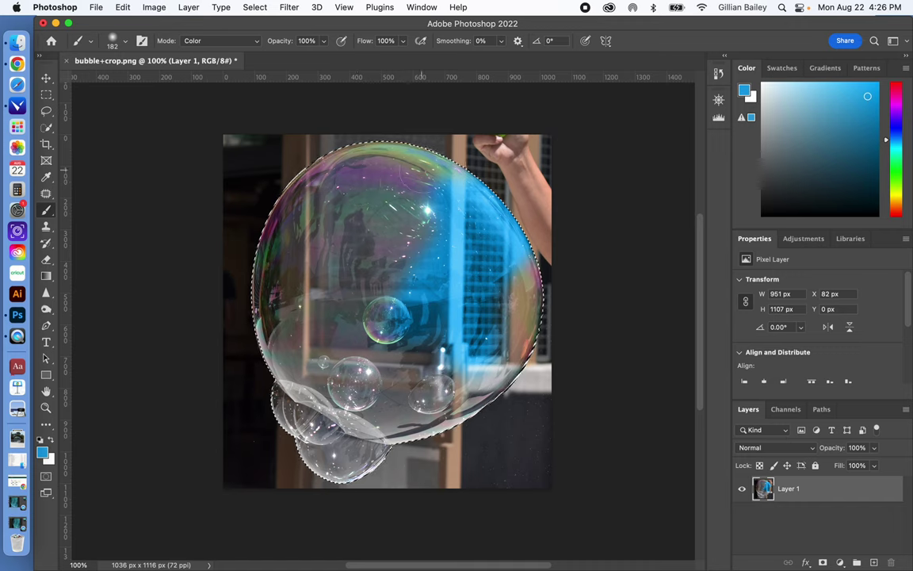
key(super+z)
Step: Lower brush opacity to 25% to give the selected bubble a soft teal-blue tint
click(325, 42)
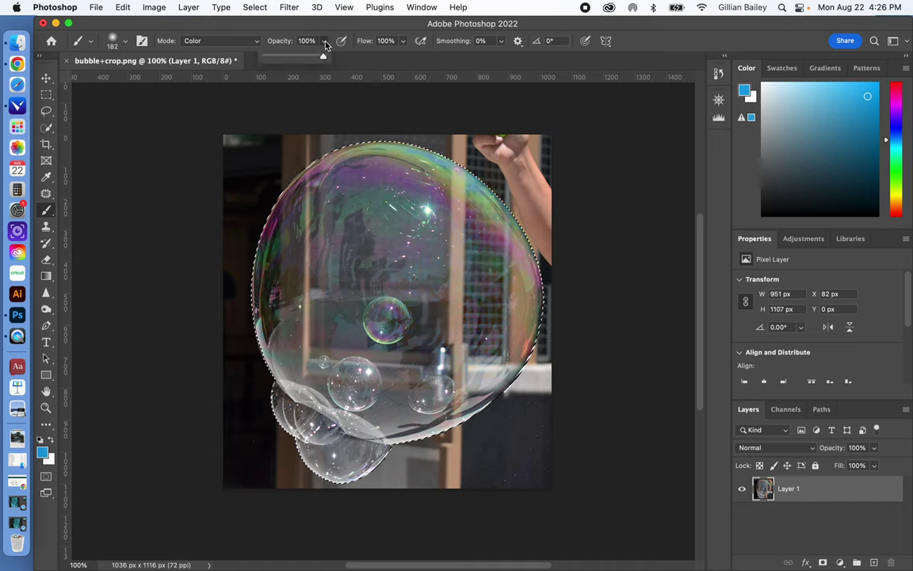
drag(322, 56, 279, 57)
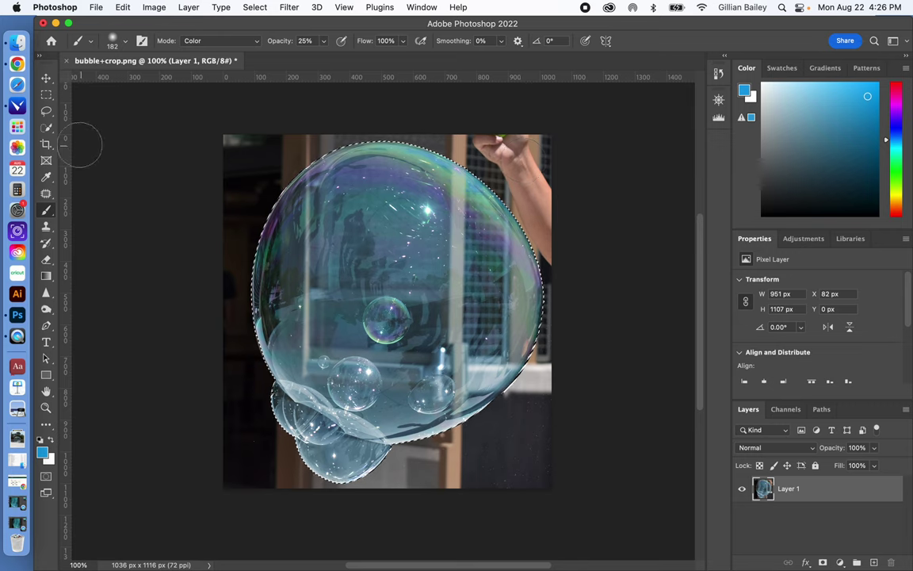
click(47, 130)
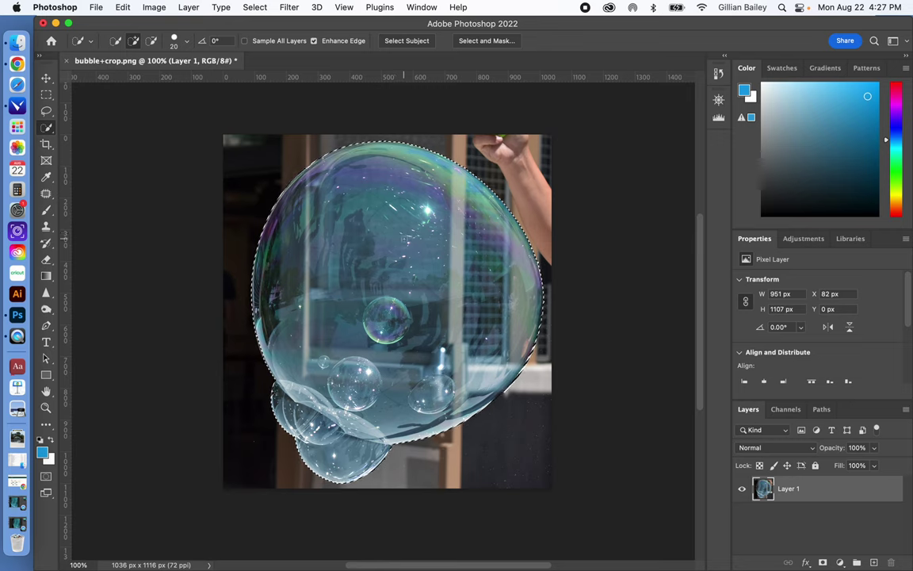
Step: Invert the selection with Select Inverse from the canvas context menu
right_click(404, 242)
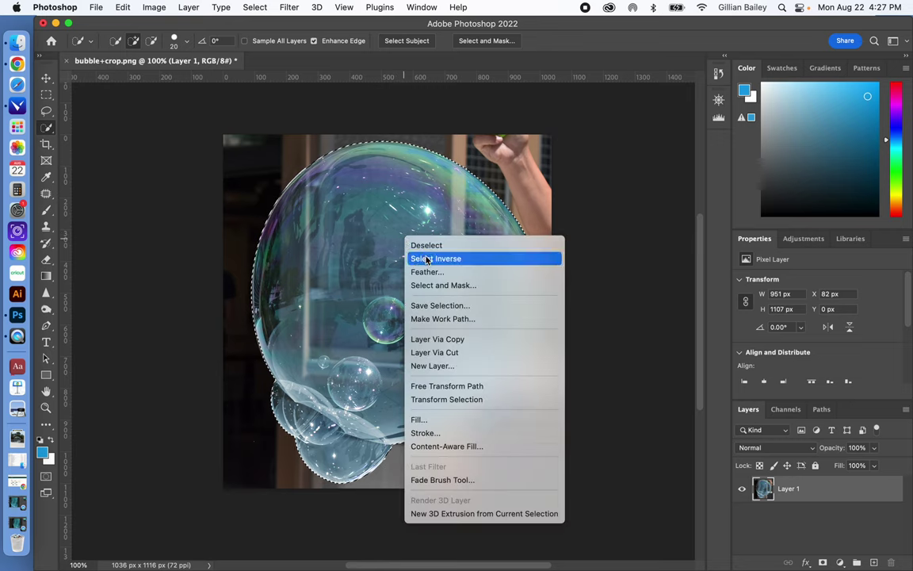
click(426, 260)
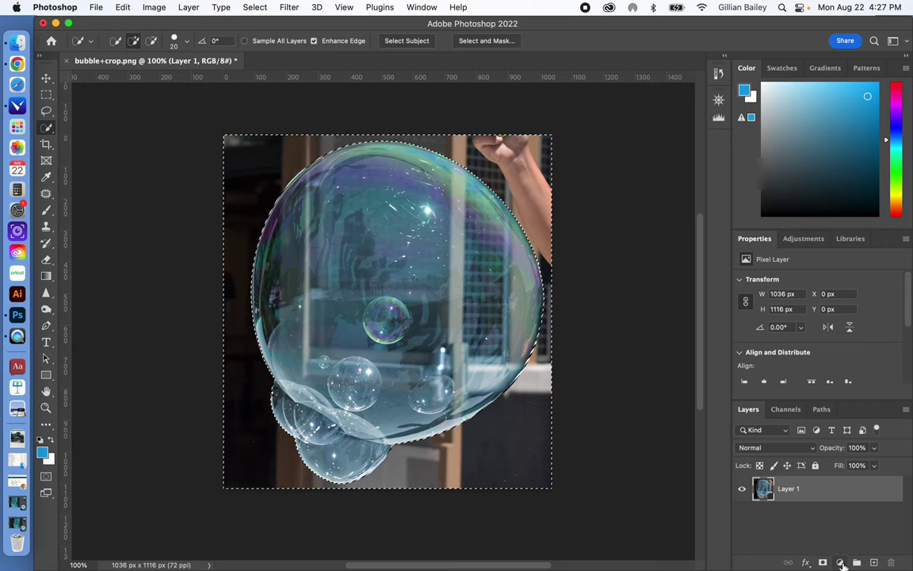
click(154, 7)
mouse_move(230, 43)
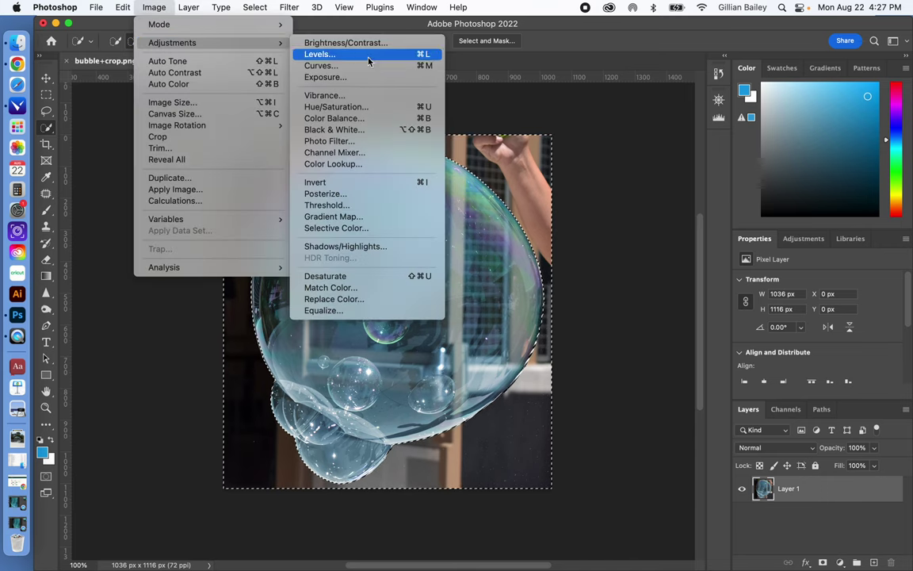
click(381, 129)
mouse_move(734, 204)
mouse_down()
mouse_move(683, 204)
mouse_move(866, 206)
mouse_move(743, 203)
mouse_up()
drag(745, 117, 799, 133)
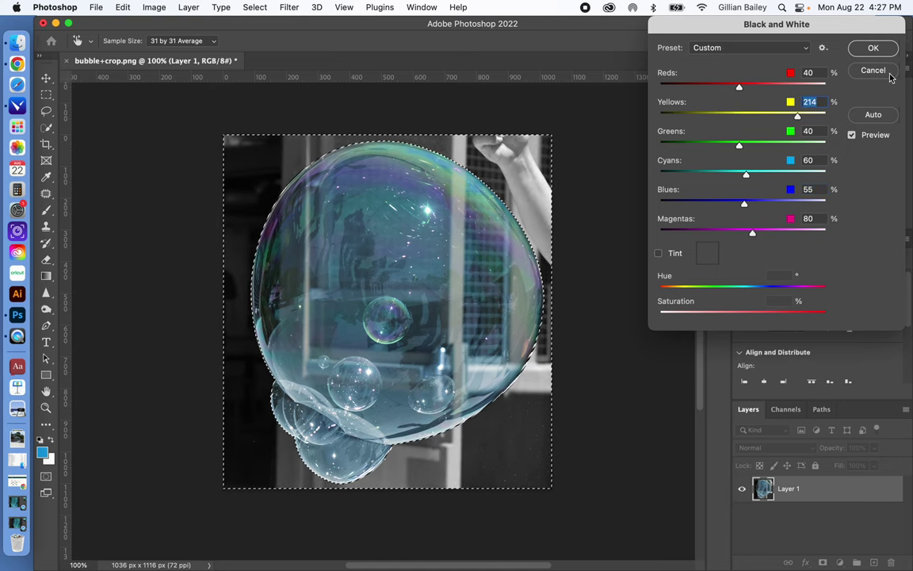
click(875, 116)
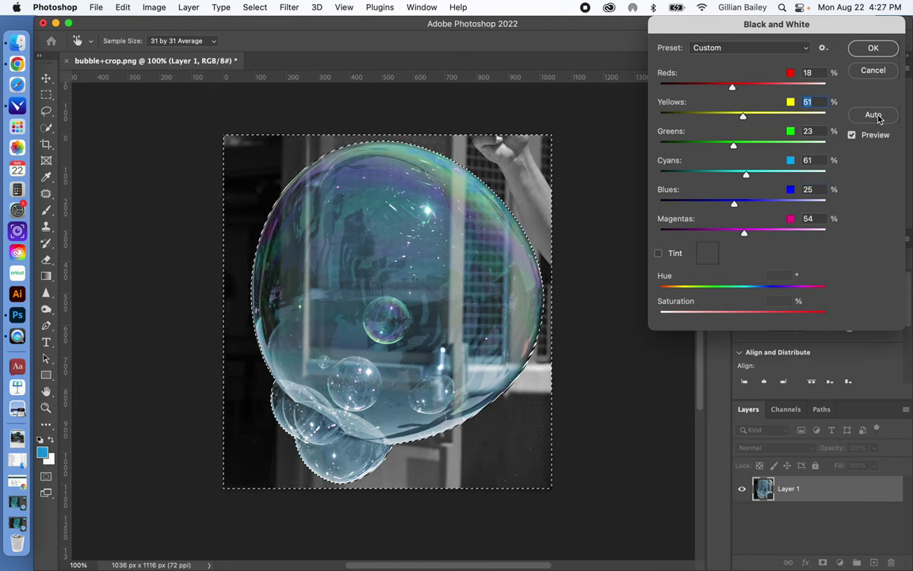
click(873, 71)
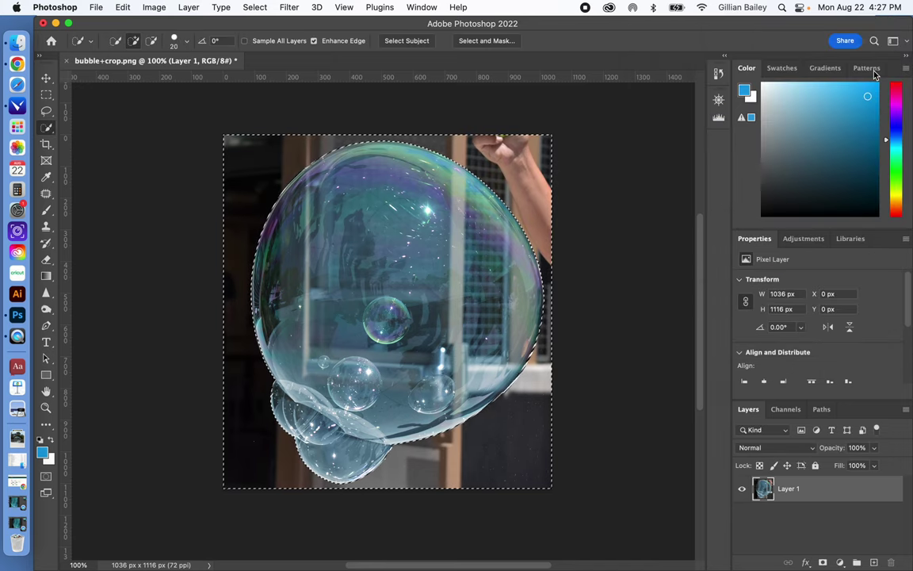
Step: Desaturate the selected background with Hue/Saturation at Saturation -66, keeping Hue at 0
click(162, 10)
mouse_move(155, 43)
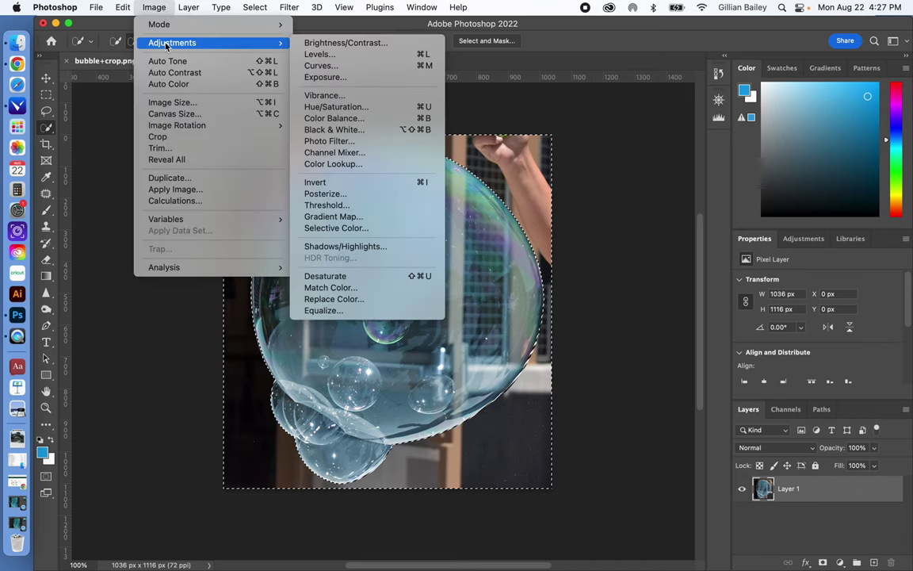
click(362, 108)
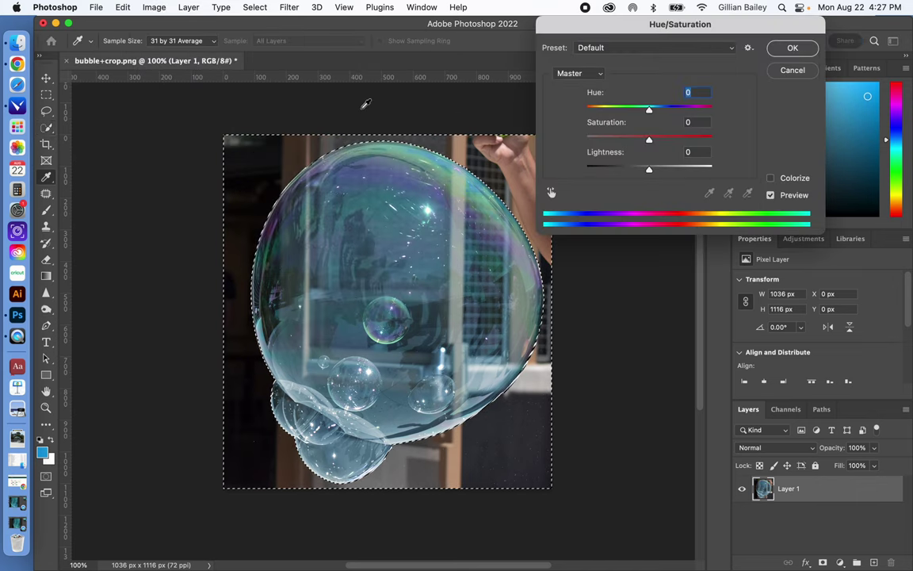
drag(651, 24, 698, 28)
drag(686, 140, 646, 141)
mouse_move(686, 109)
mouse_down()
mouse_move(634, 110)
mouse_move(737, 109)
mouse_move(653, 110)
mouse_move(725, 110)
mouse_move(702, 110)
mouse_up()
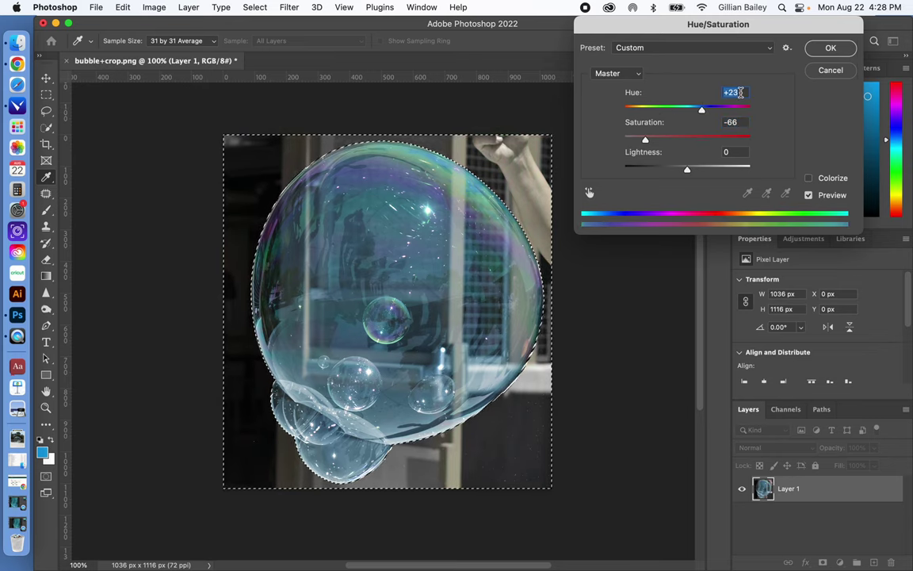
text(0)
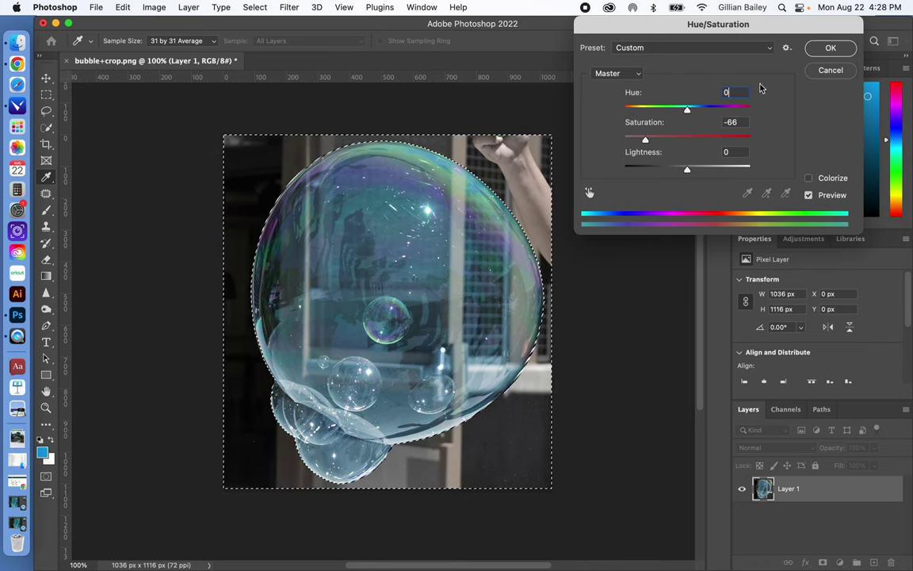
click(831, 48)
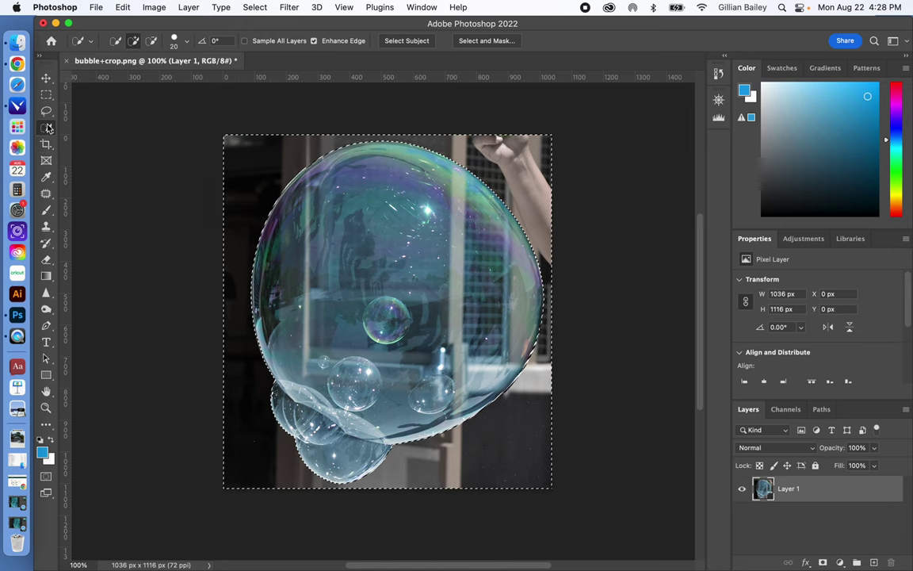
Step: Deselect, then crop freely to 654 × 861 px by pulling the left and bottom edges inward
right_click(428, 280)
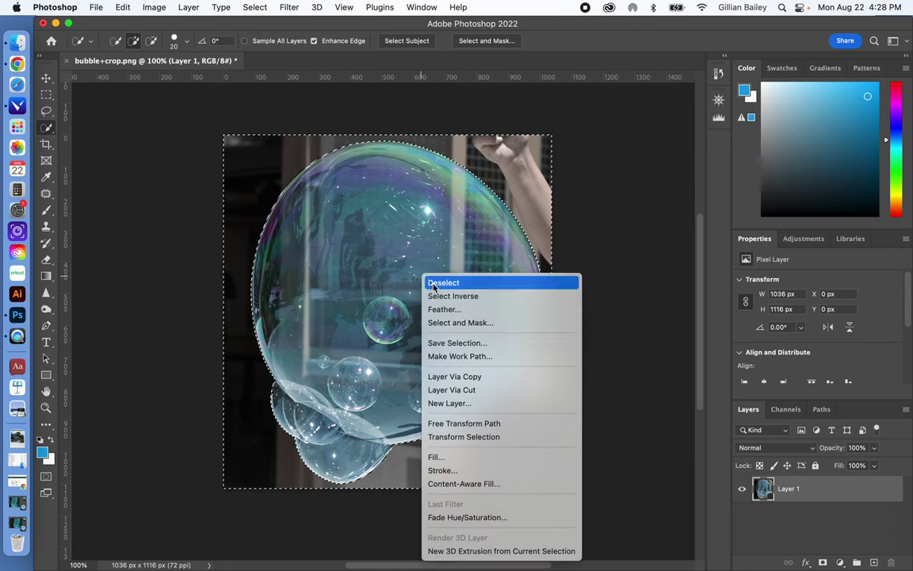
click(436, 283)
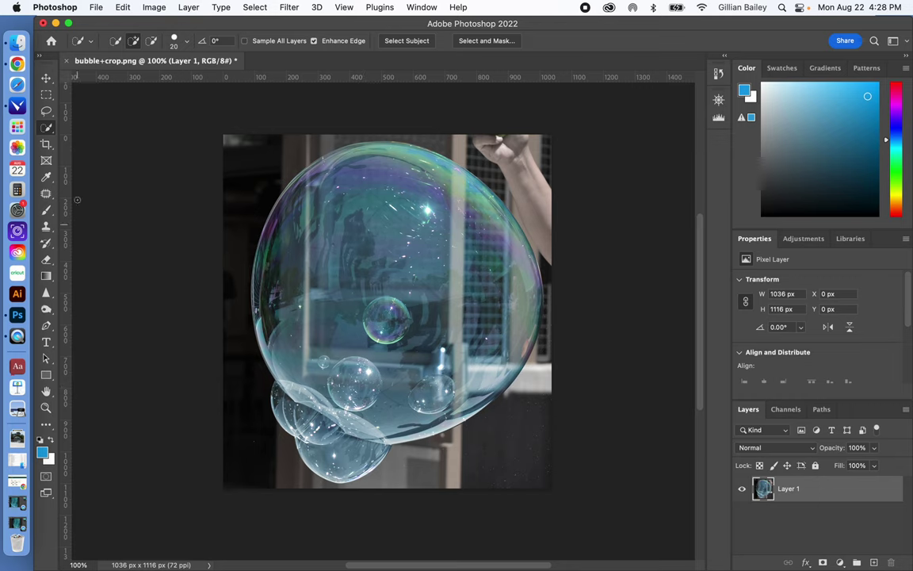
click(46, 144)
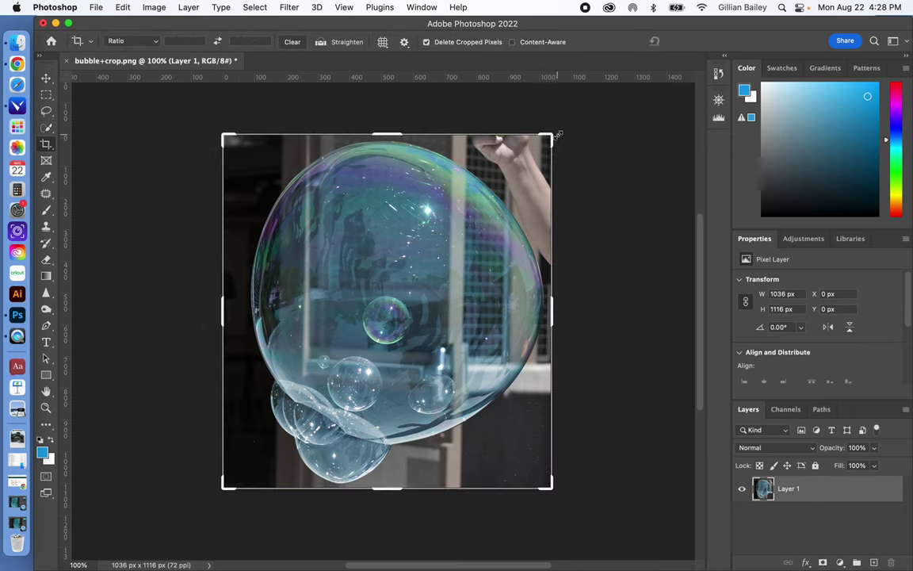
click(157, 45)
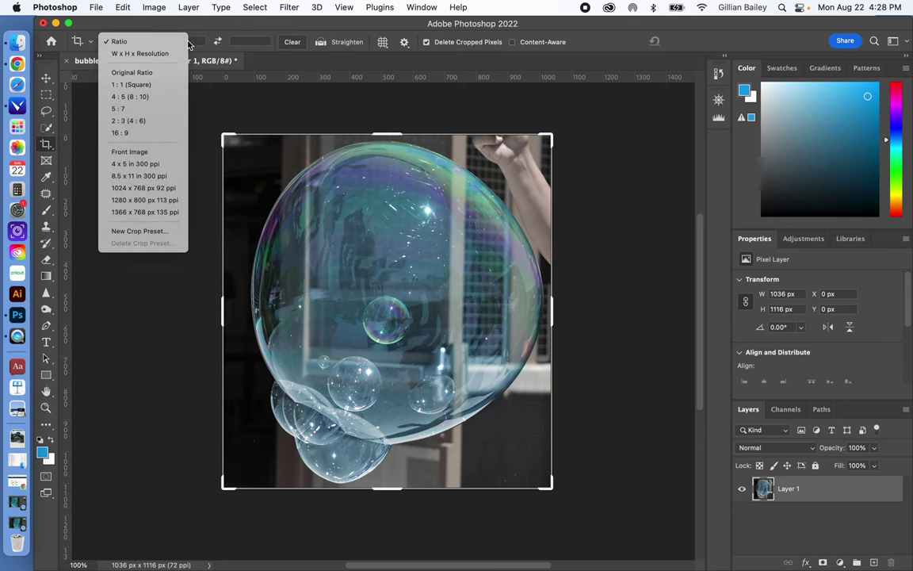
click(133, 84)
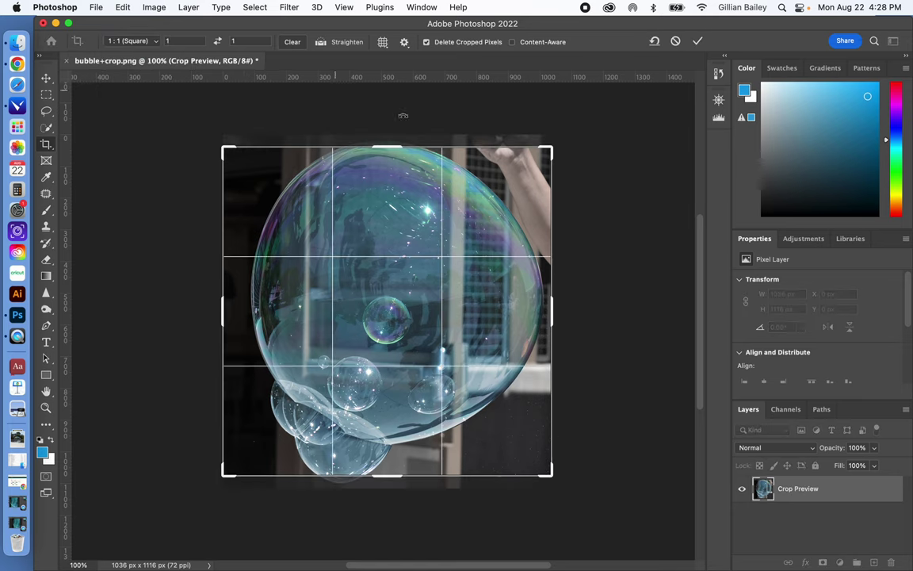
drag(552, 148, 499, 157)
click(289, 42)
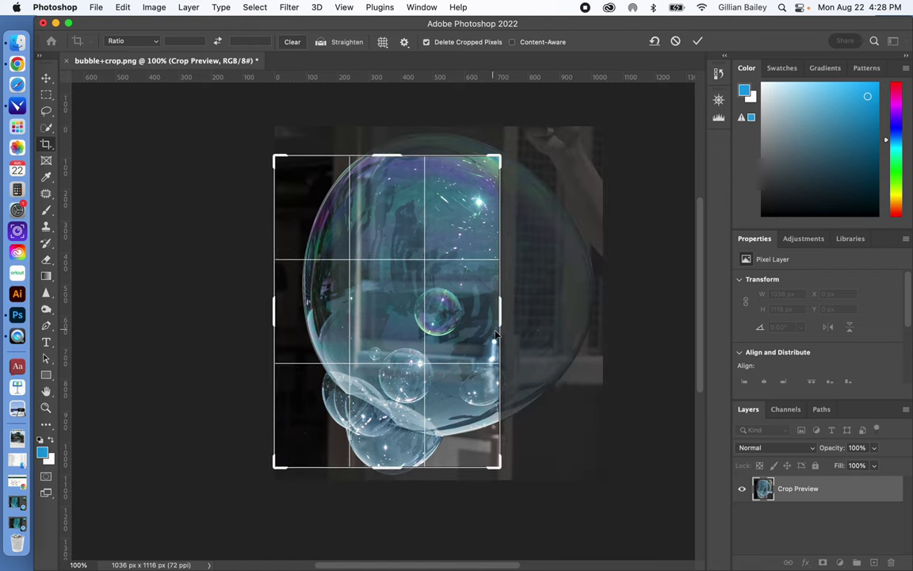
drag(275, 309, 284, 307)
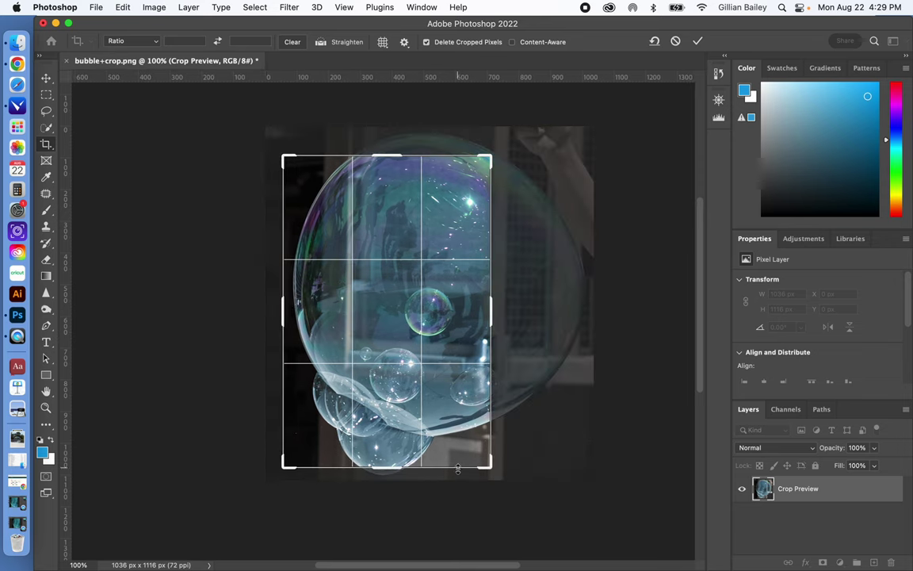
drag(457, 469, 458, 449)
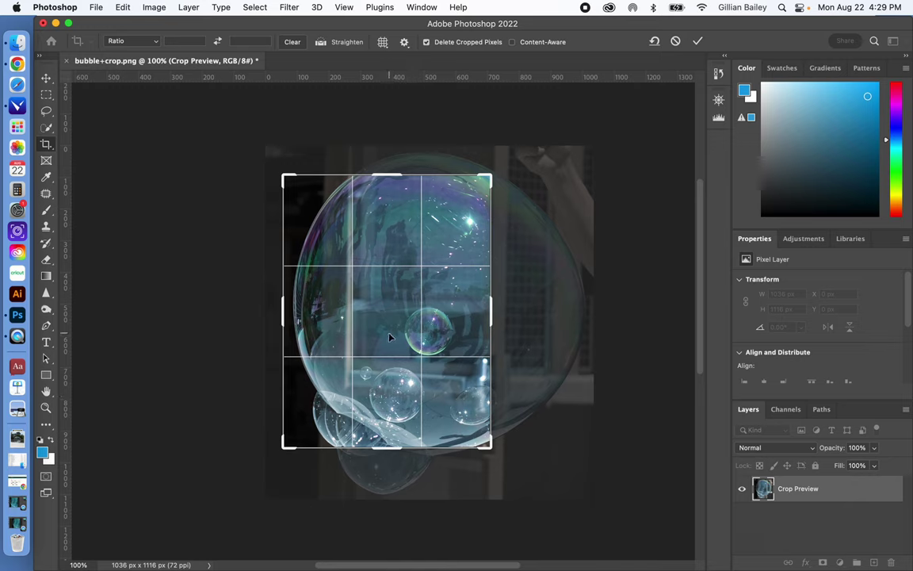
click(698, 42)
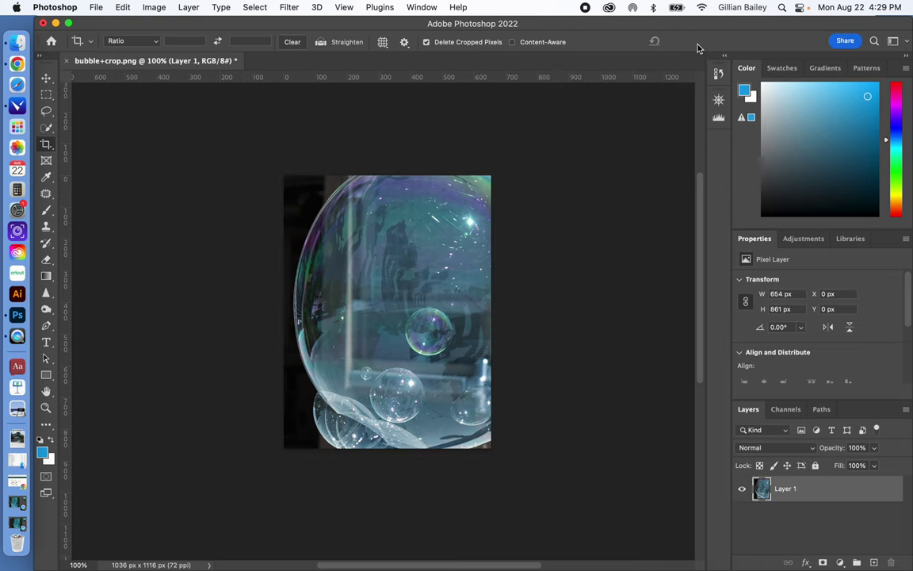
Step: Use View > Fit on Screen so the cropped bubble fills the window
click(344, 7)
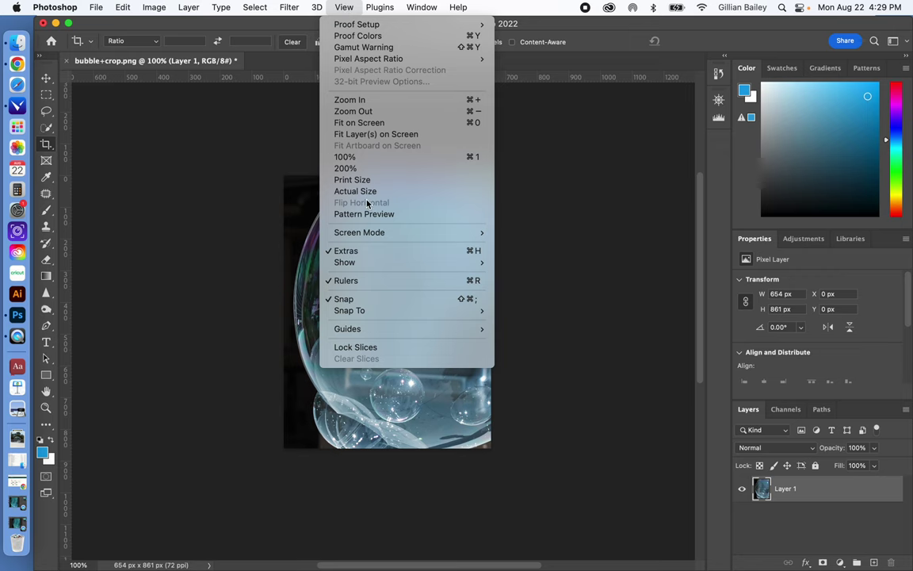
click(366, 122)
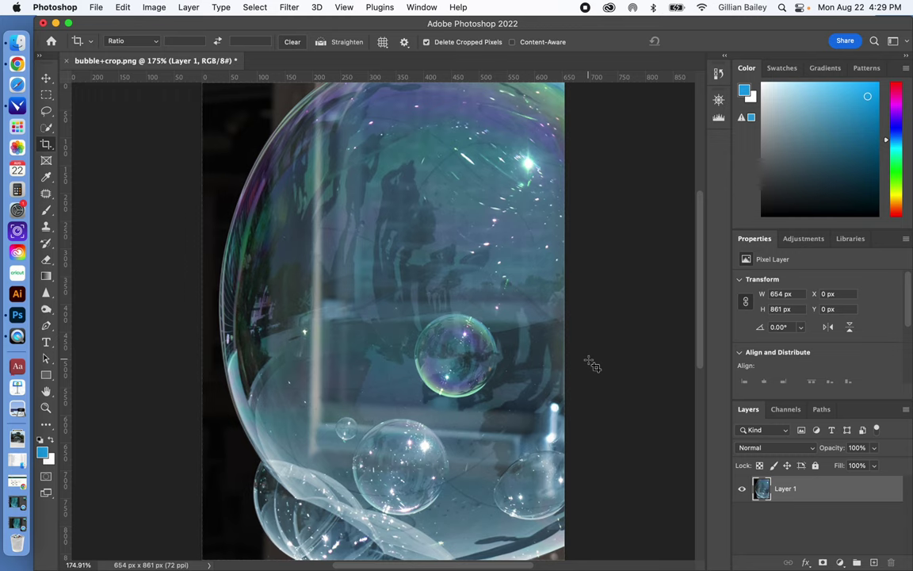
Step: Save the document, then save it to Creative Cloud as bubble+crop.psdc
click(96, 8)
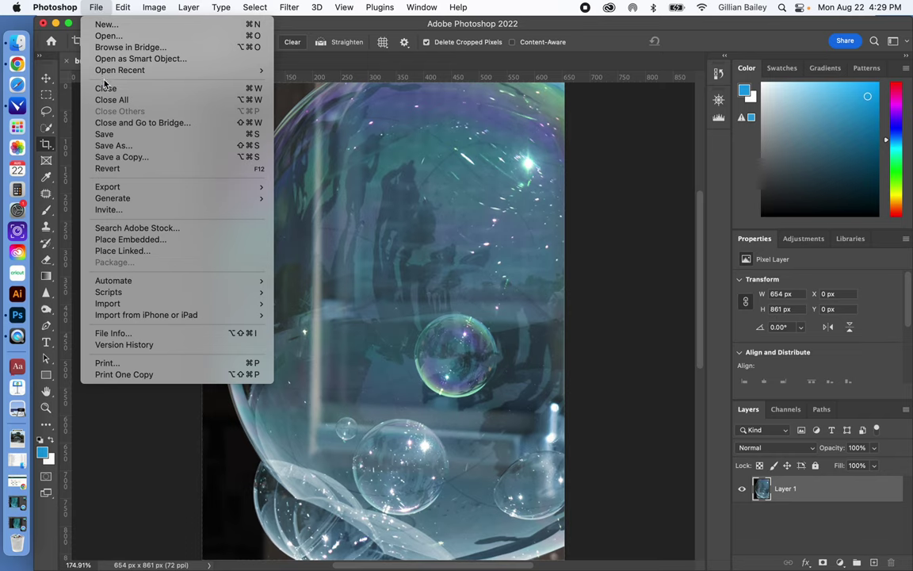
click(103, 138)
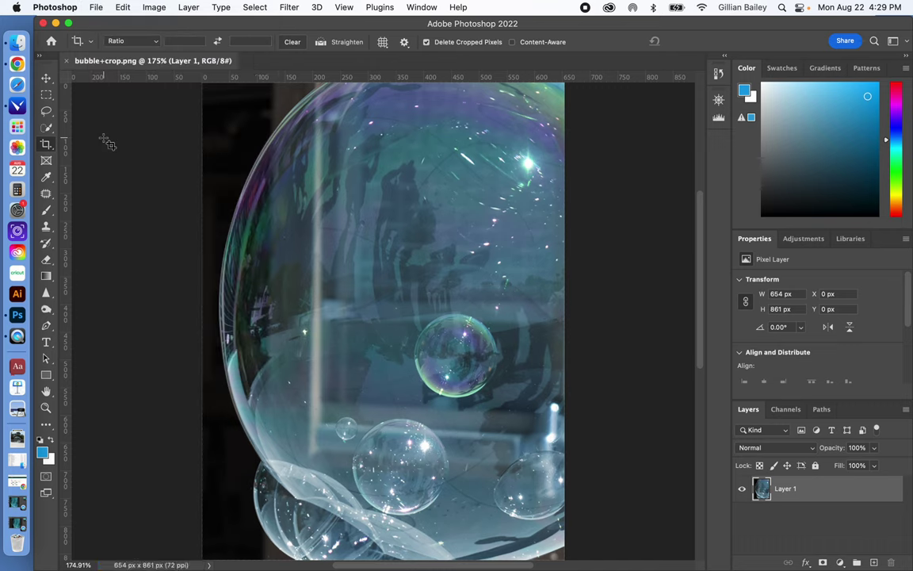
click(95, 7)
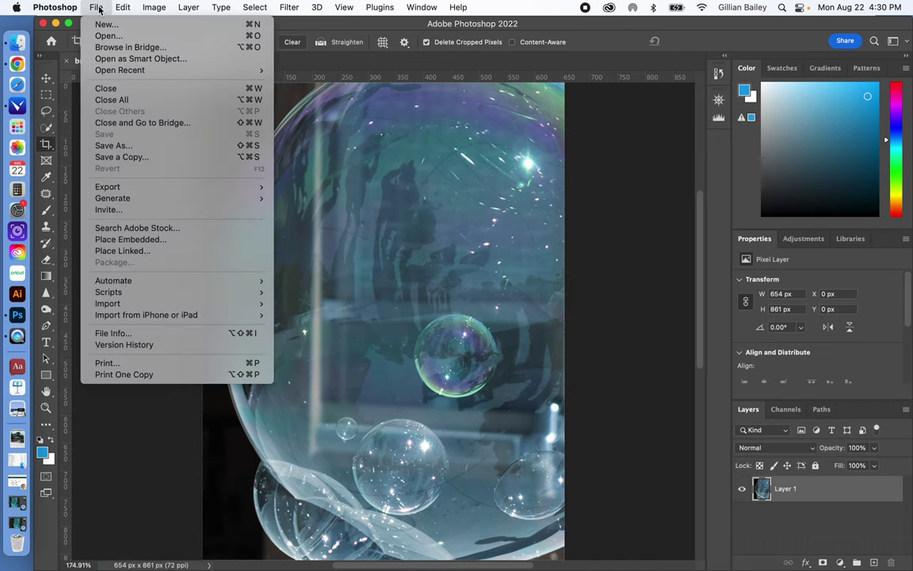
click(117, 148)
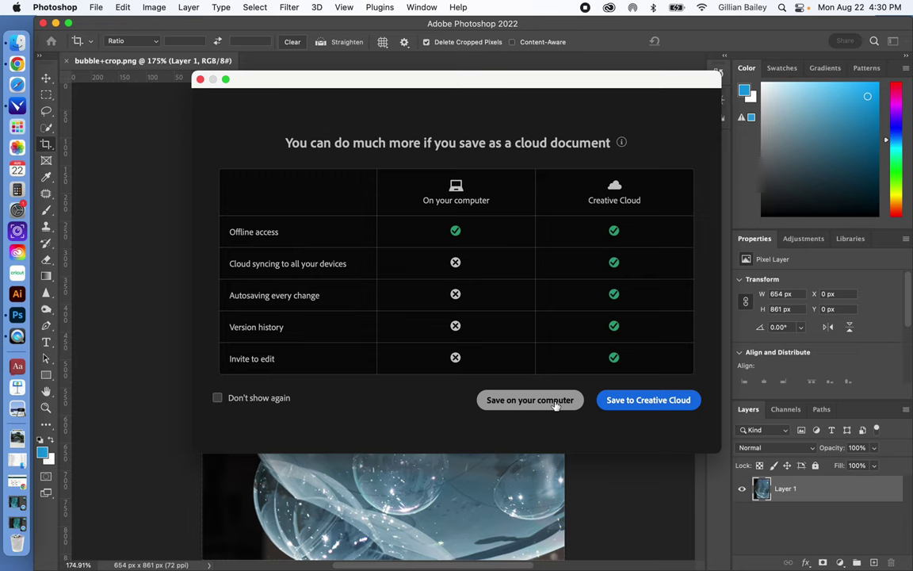
click(649, 400)
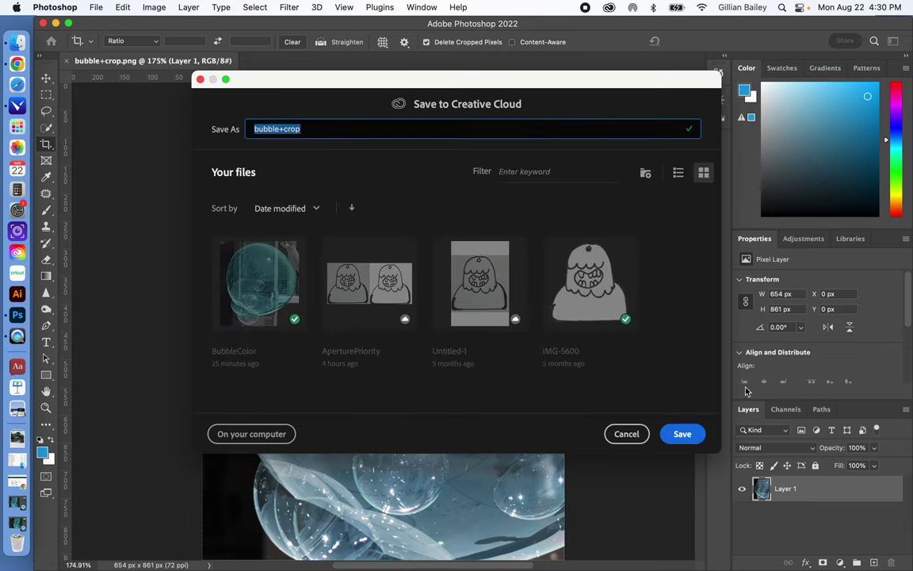
click(683, 434)
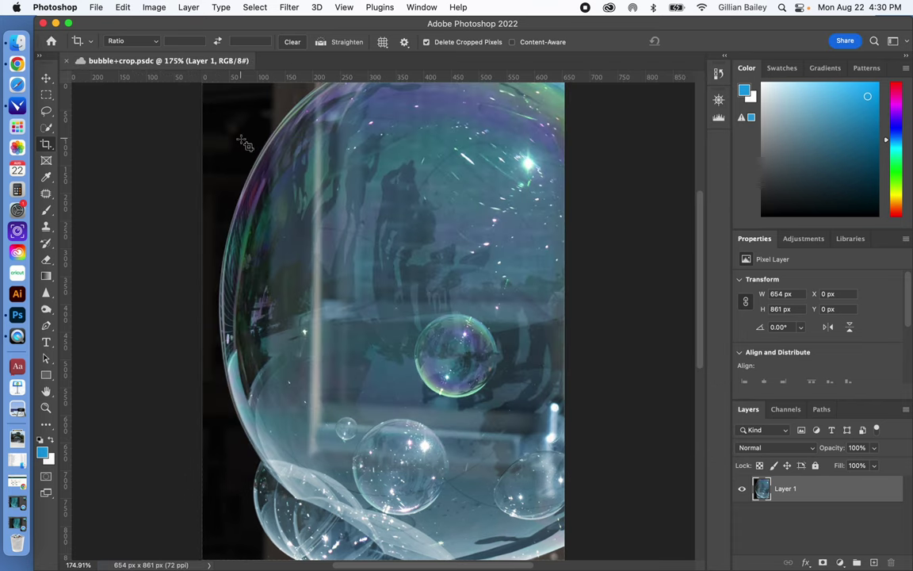
Step: Quick-export a PNG named ColorBubble.png to the Desktop, replacing the existing file
click(93, 9)
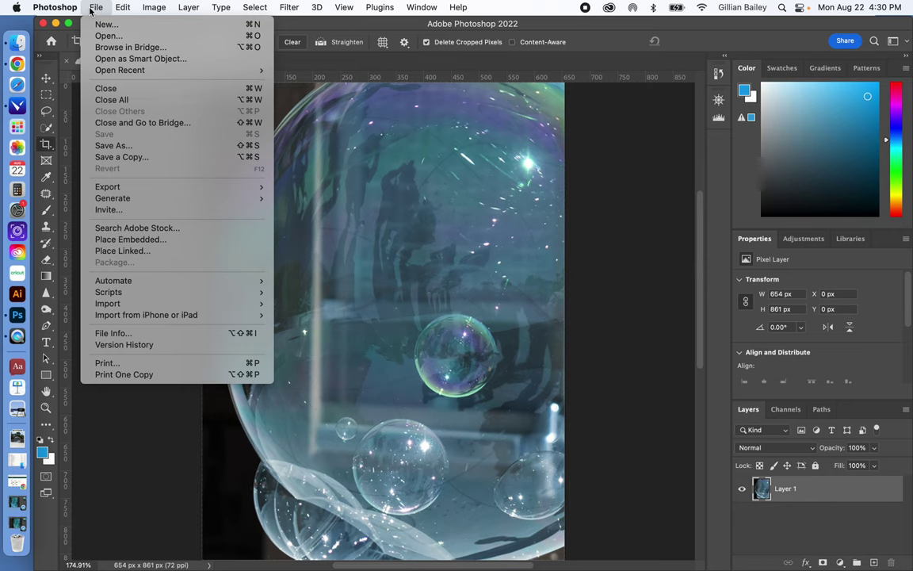
mouse_move(107, 187)
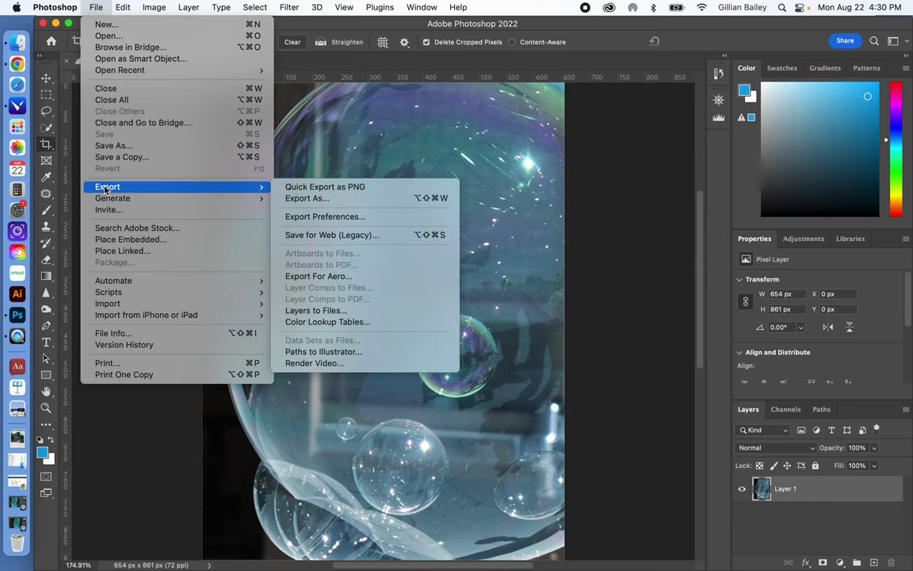
click(321, 187)
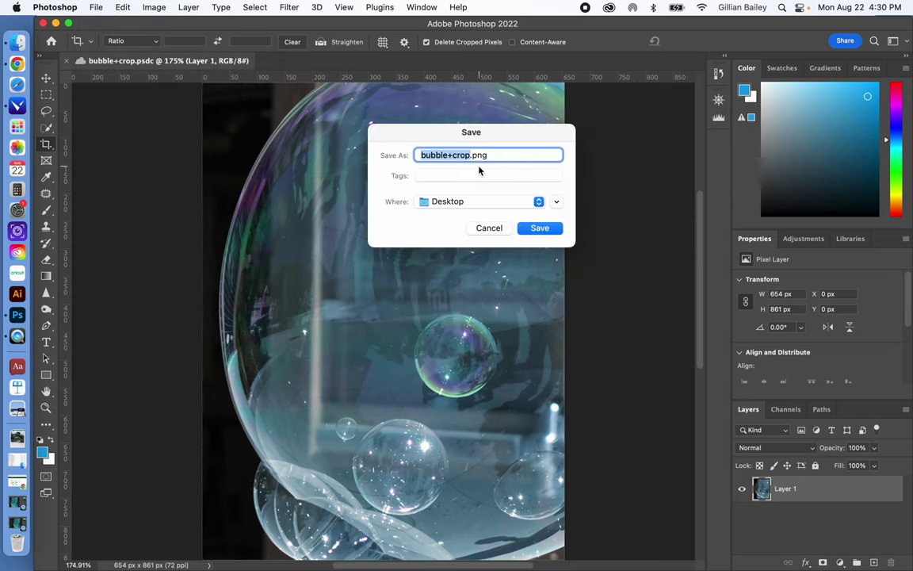
text(Color)
key(BackSpace)
text(Bubble)
click(542, 229)
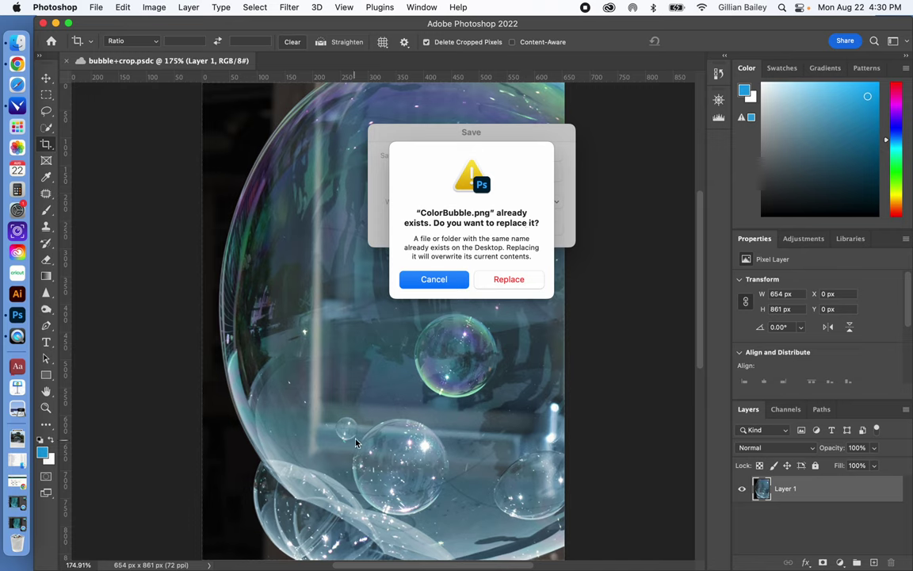
click(512, 284)
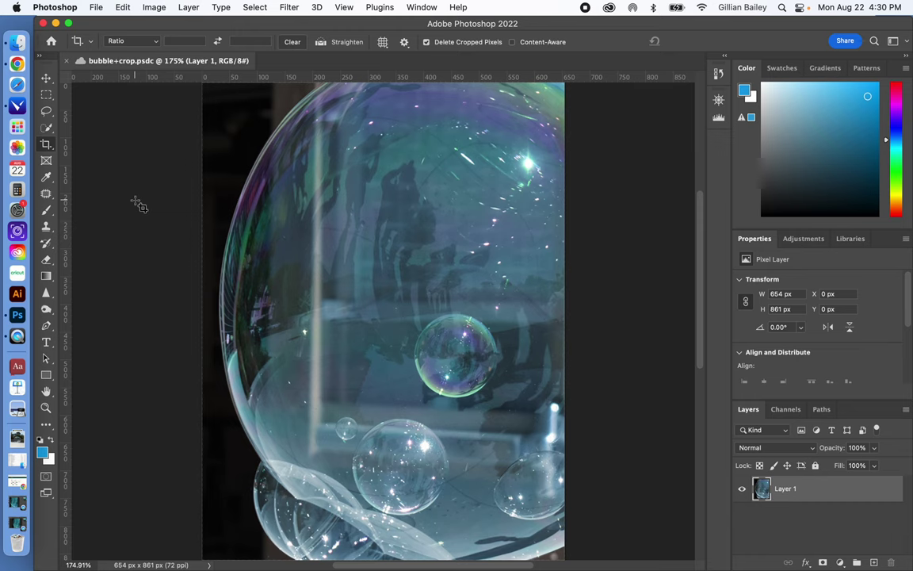
click(95, 8)
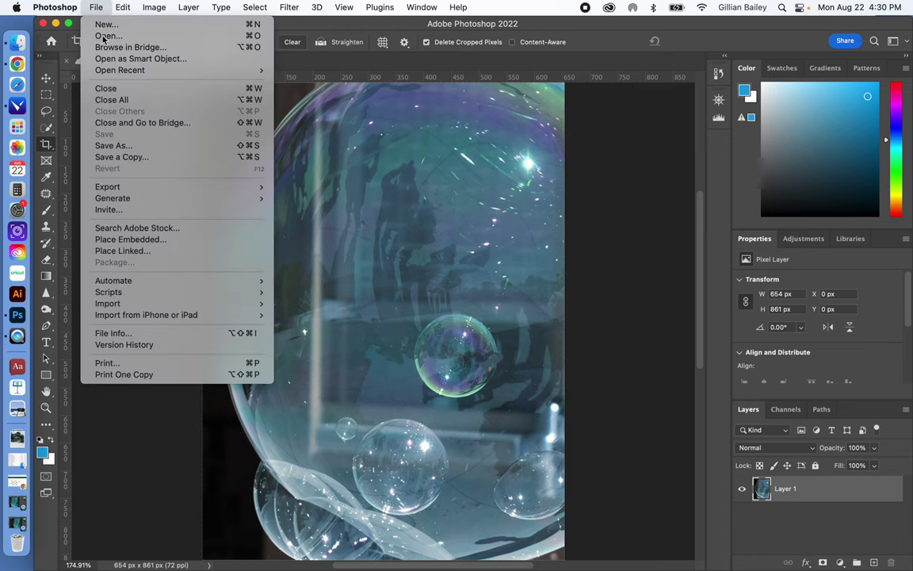
mouse_move(119, 187)
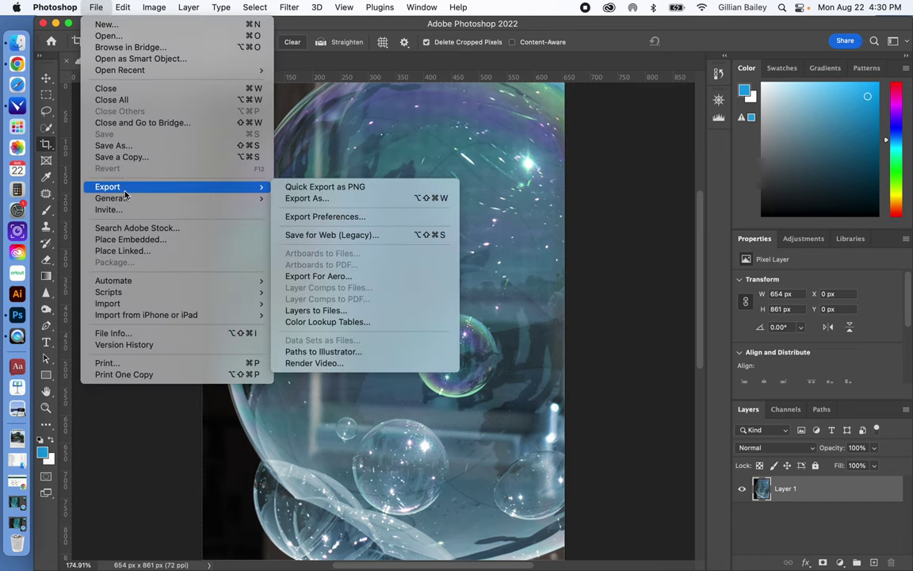
click(319, 198)
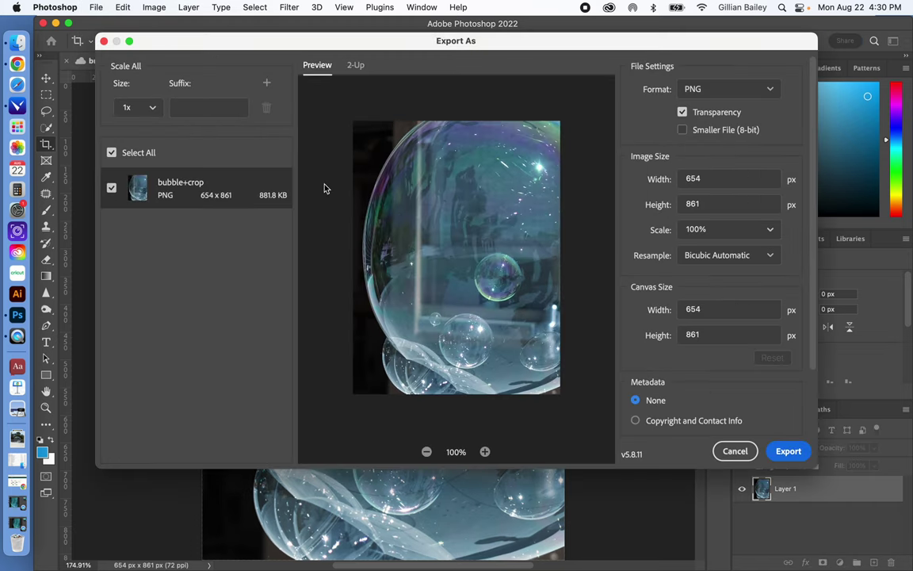
click(713, 91)
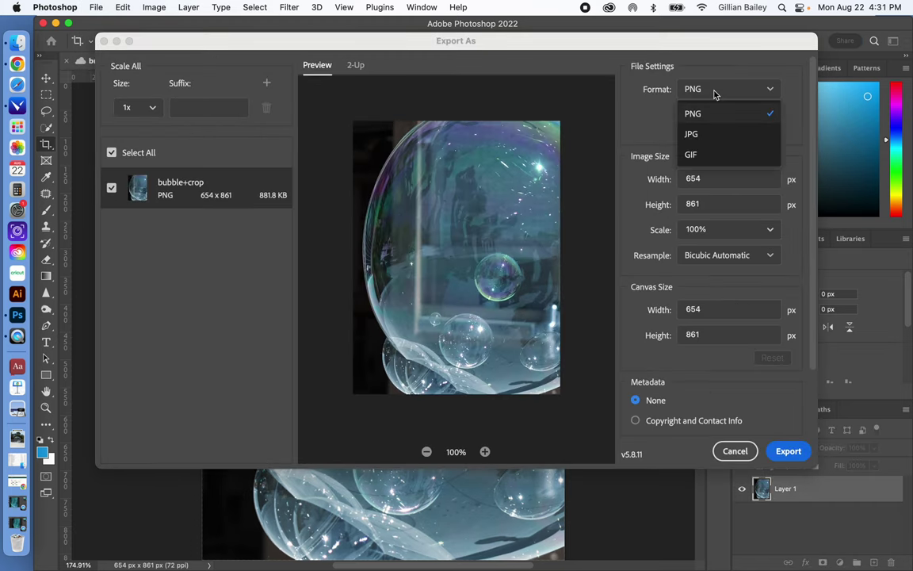
click(701, 137)
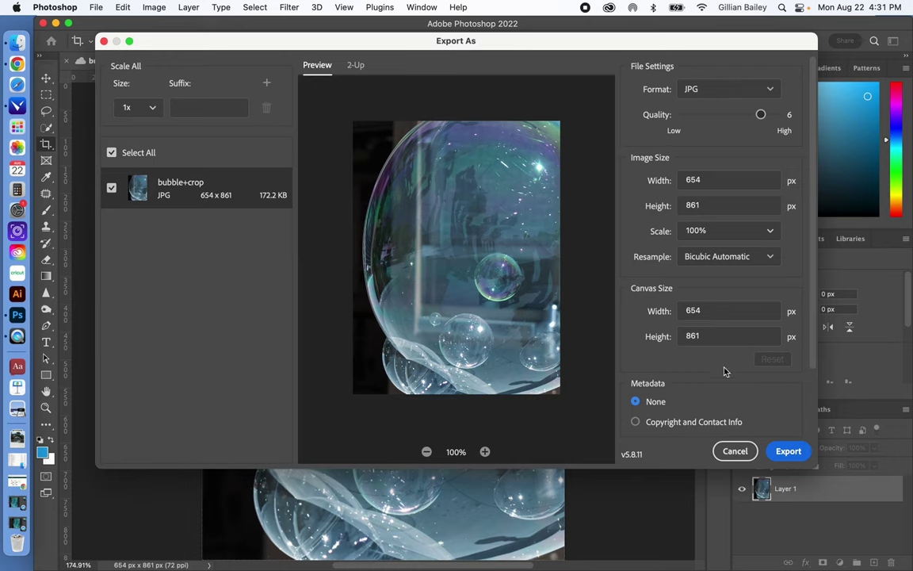
click(735, 451)
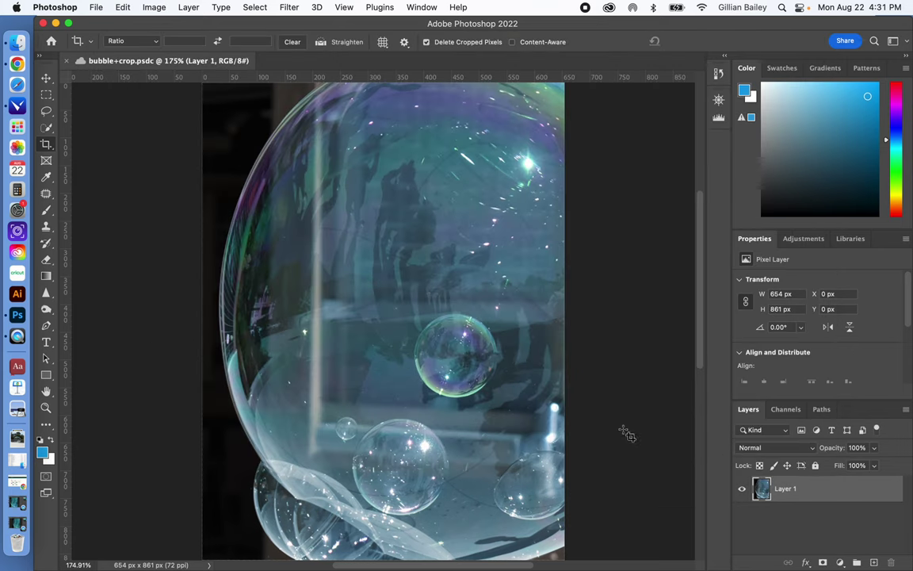